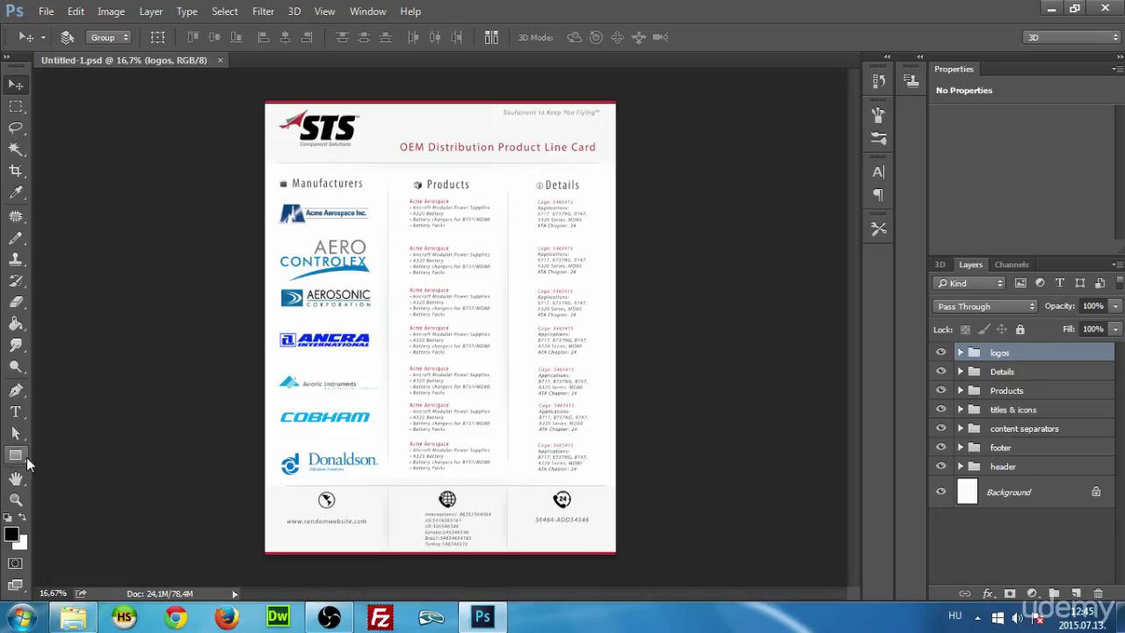
Draw a black rectangle about 1644 × 342 px across the first Products and Details row, and place its layer below the Products group.
click(17, 457)
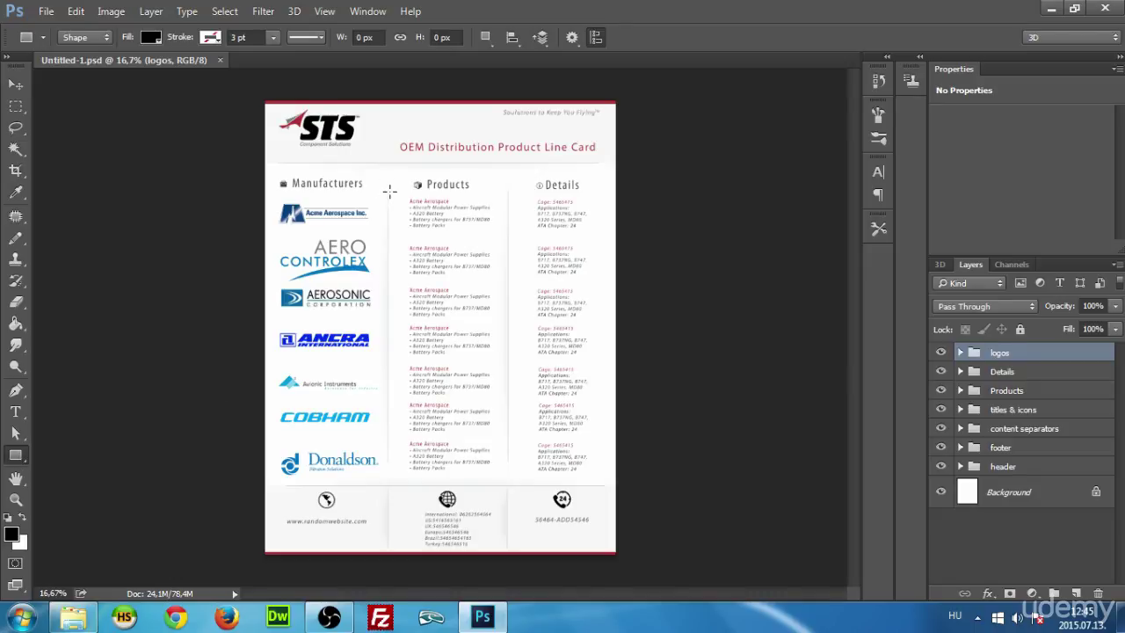
drag(390, 190, 616, 236)
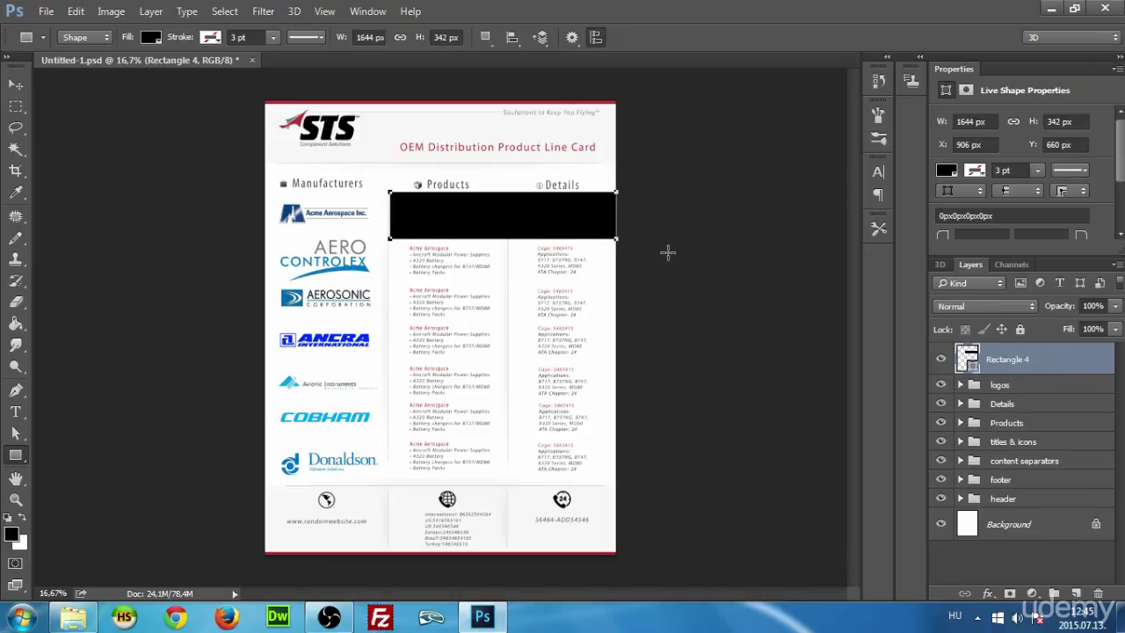
scroll(668, 251, up, 1)
scroll(631, 251, up, 1)
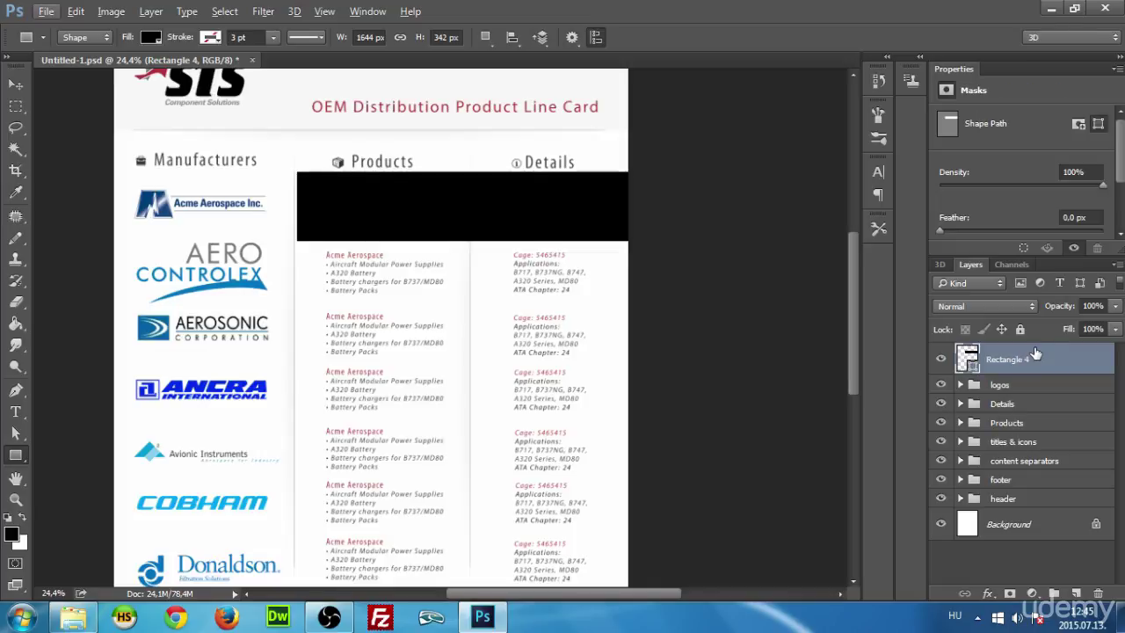
drag(1026, 360, 1032, 434)
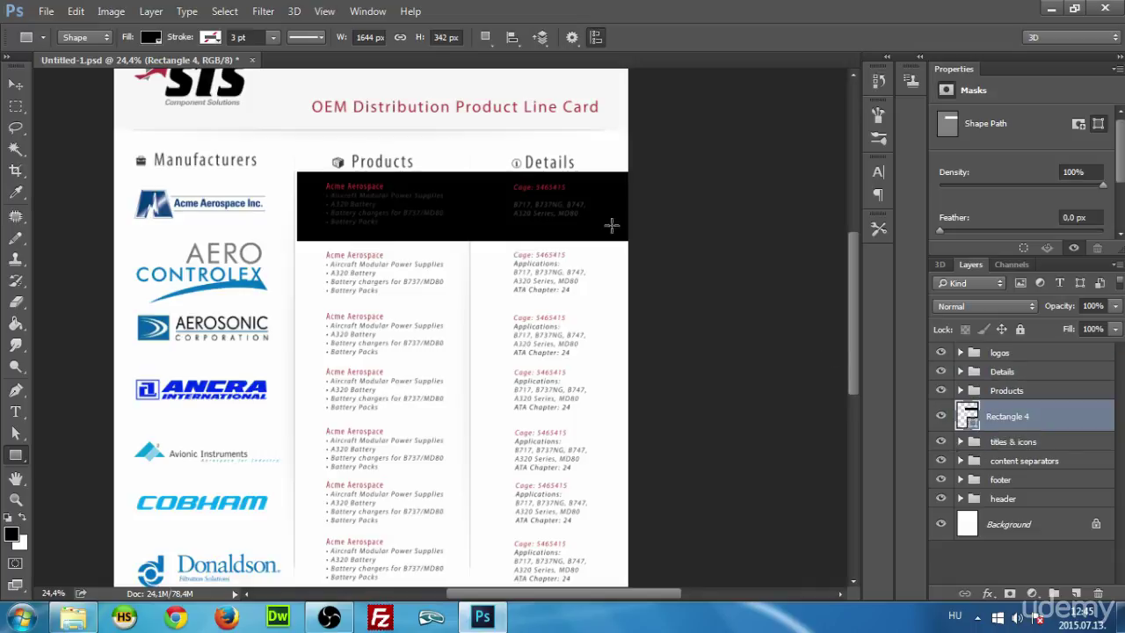
Change the new rectangle's fill to light grey f2f2f2.
scroll(544, 228, up, 2)
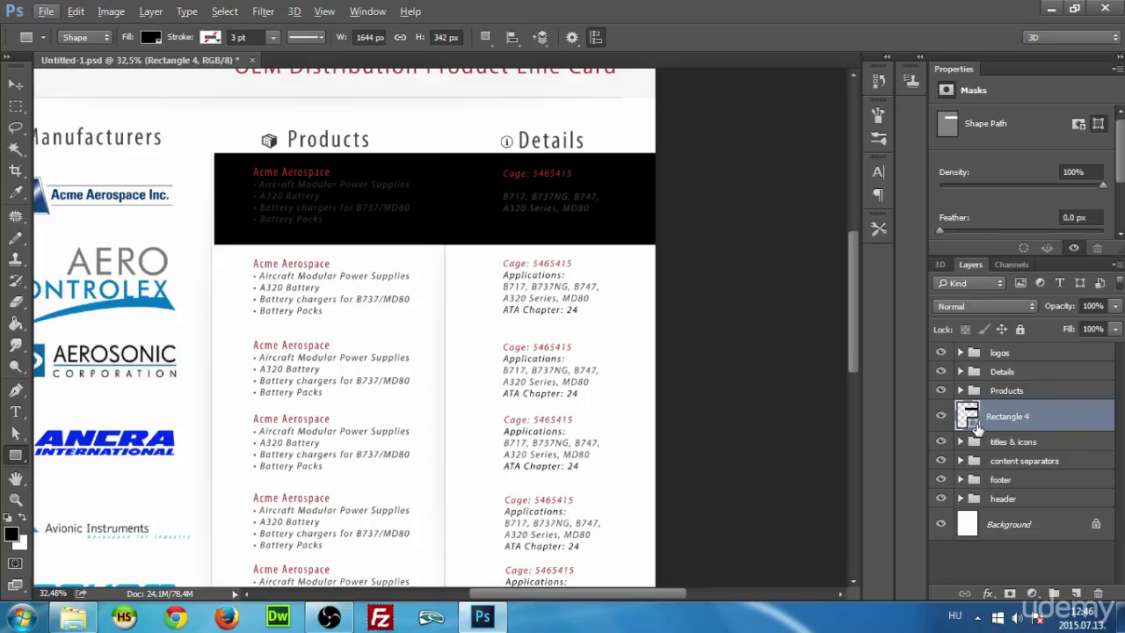
double_click(972, 420)
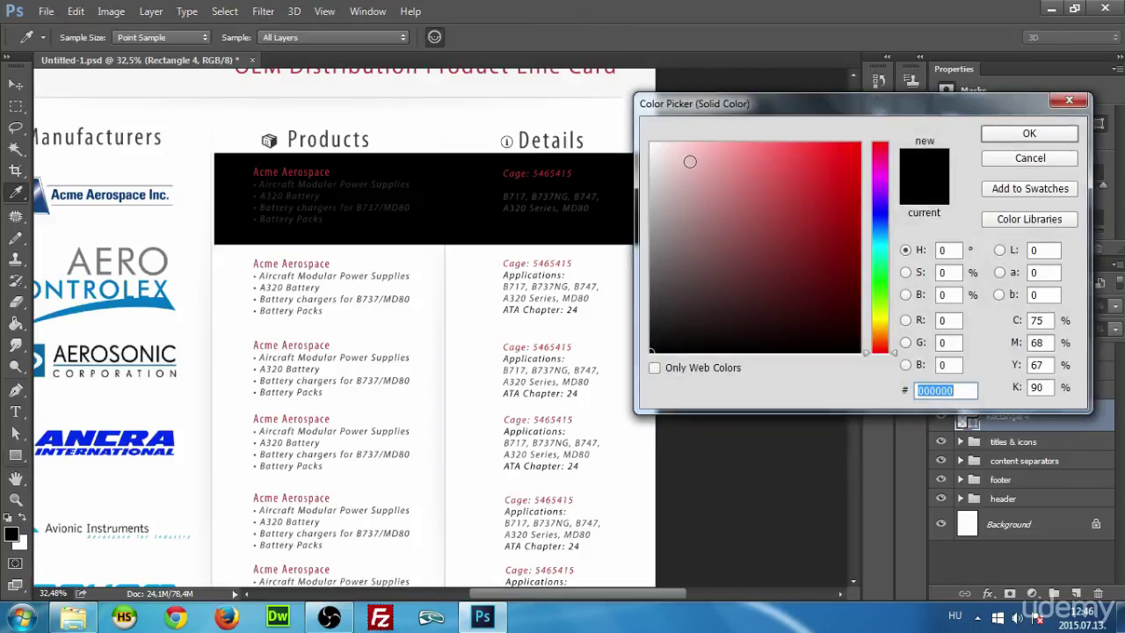
mouse_move(683, 161)
mouse_down()
mouse_move(651, 143)
mouse_move(652, 153)
mouse_up()
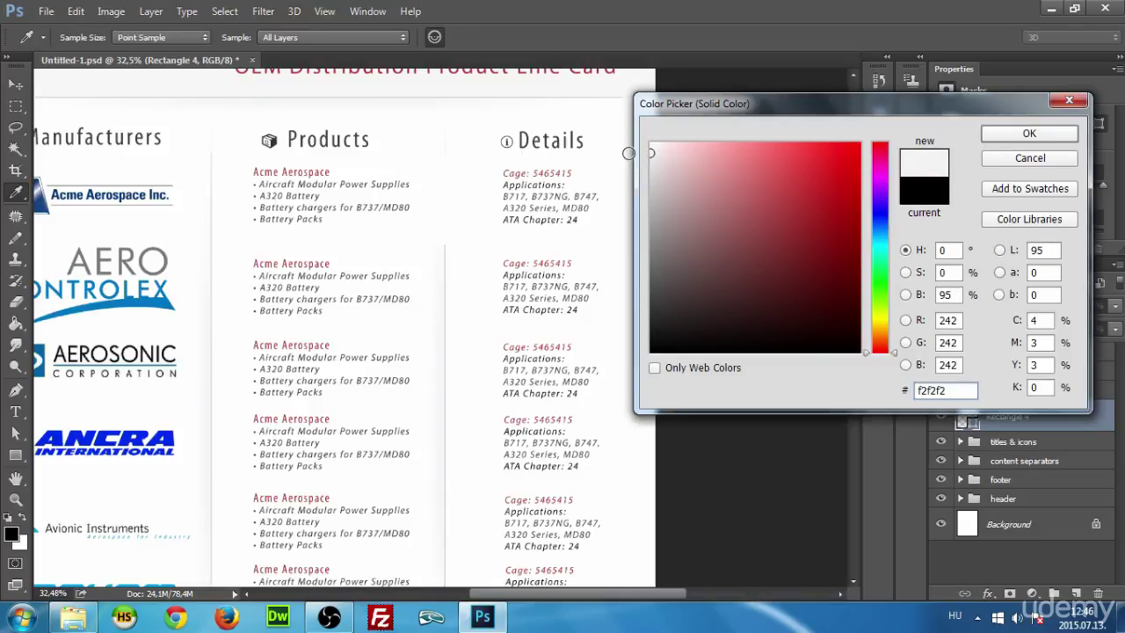
click(1003, 134)
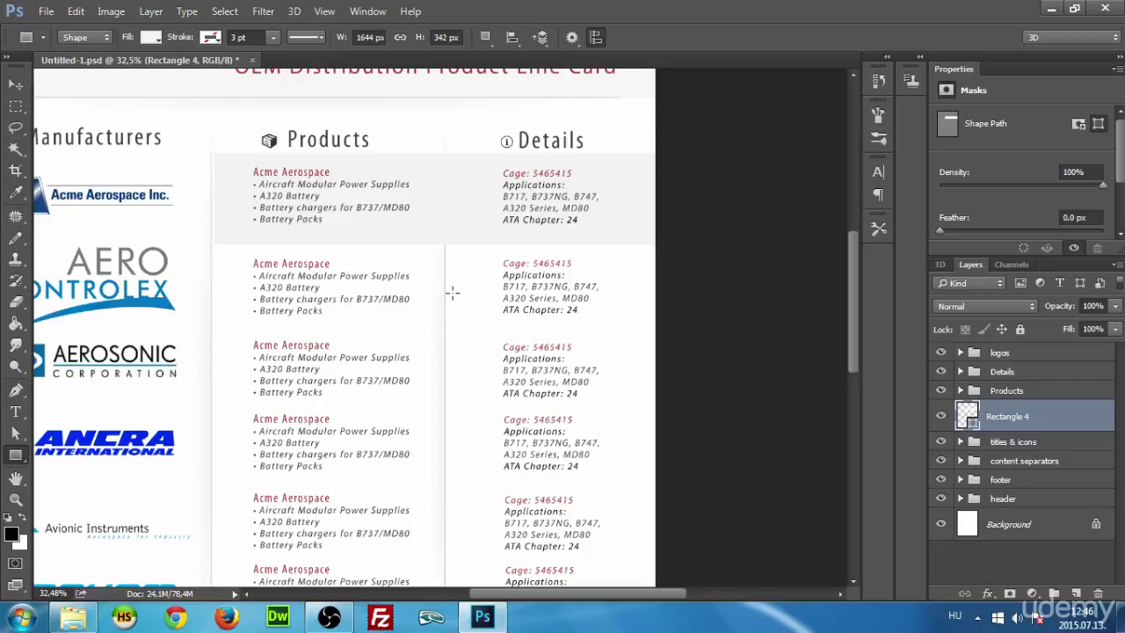
Place the content separators group above the rectangle layer, and shift the rectangle slightly left to meet the separator line beside Products.
click(1021, 464)
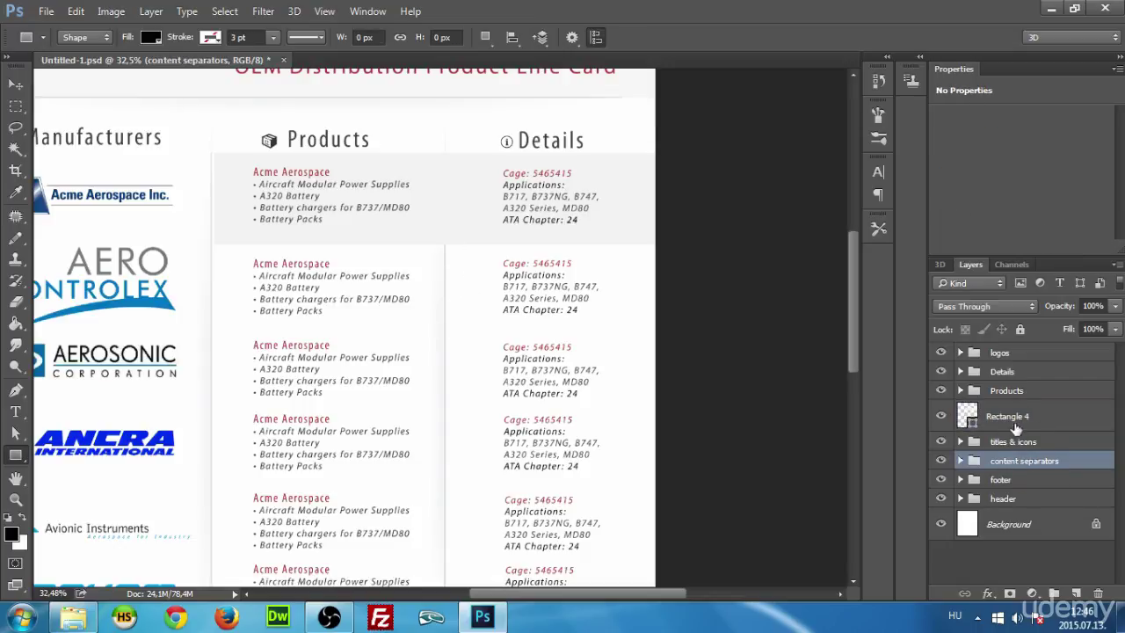
drag(1030, 466, 1033, 406)
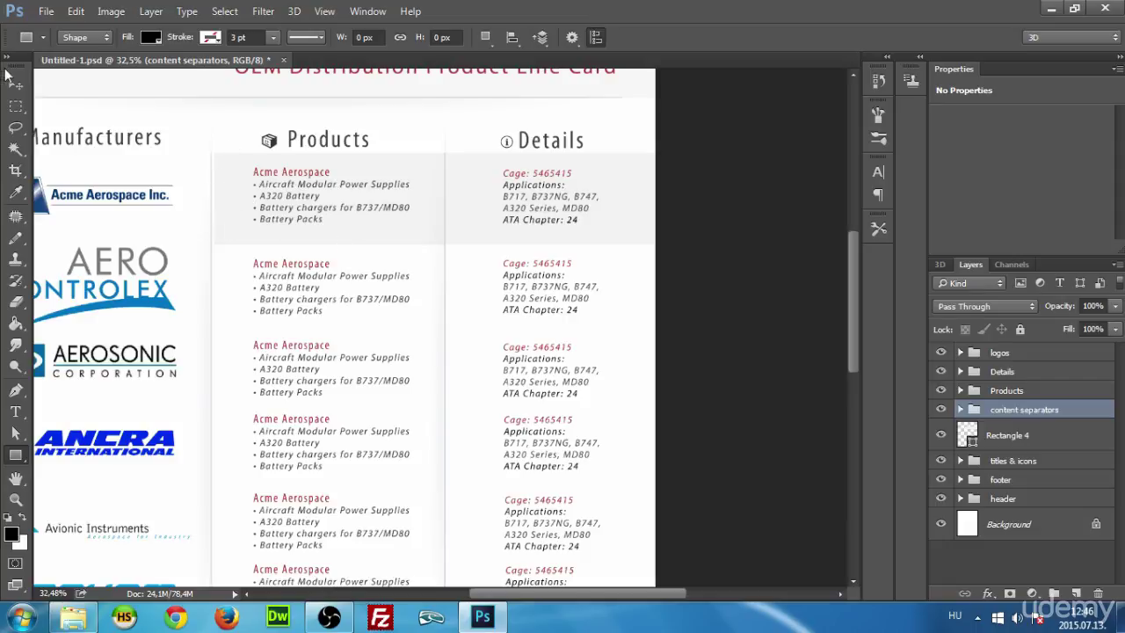
click(16, 83)
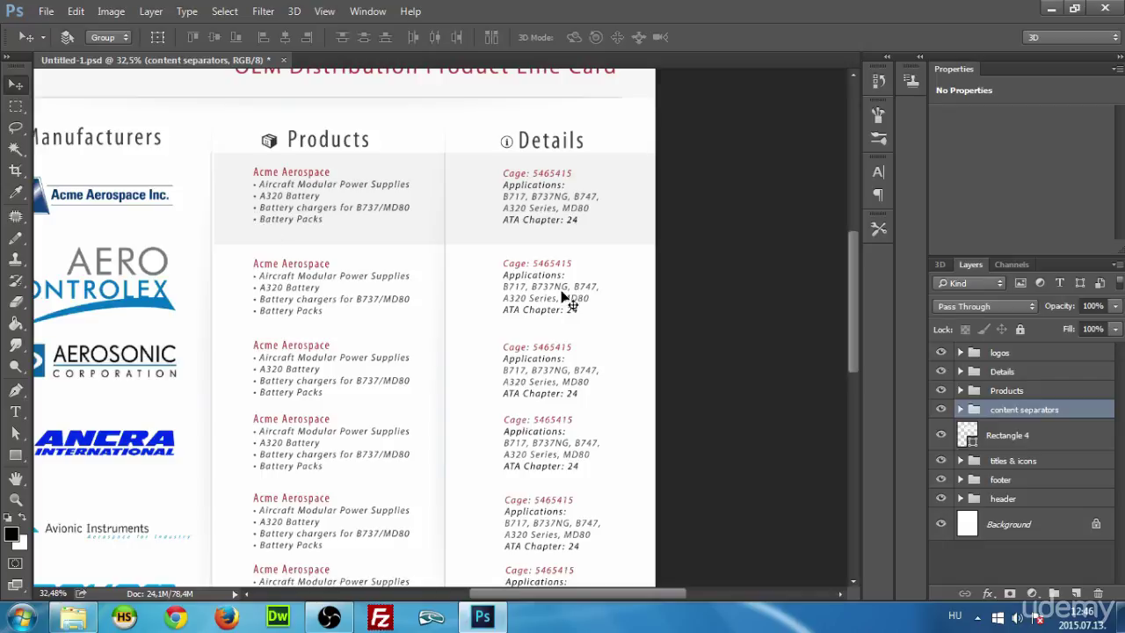
click(1021, 433)
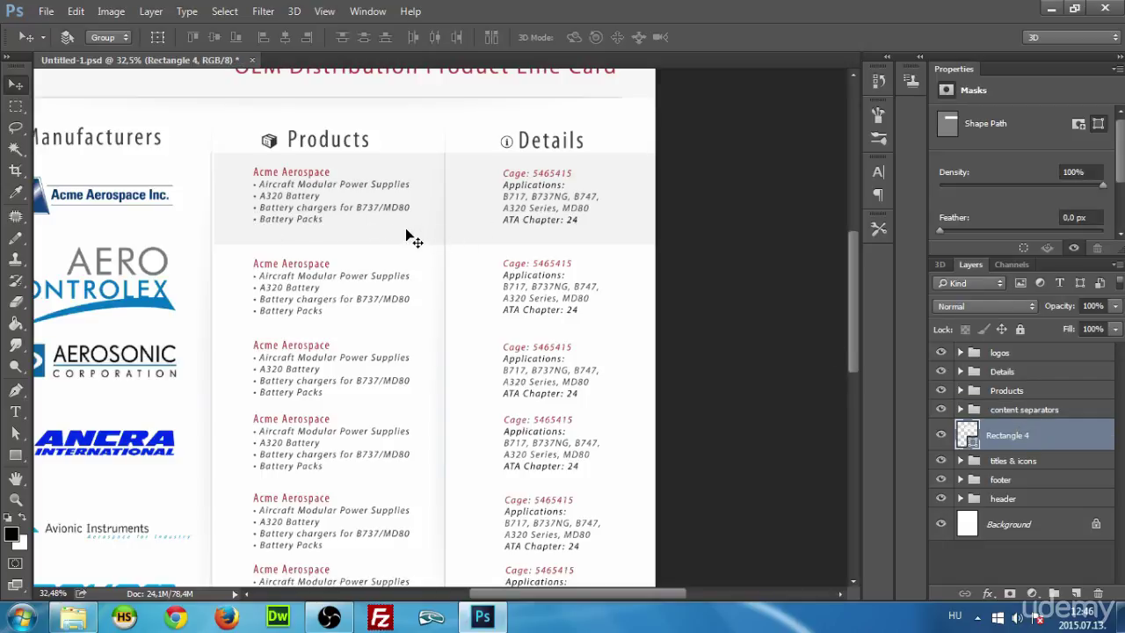
drag(405, 232, 401, 235)
scroll(517, 244, up, 2)
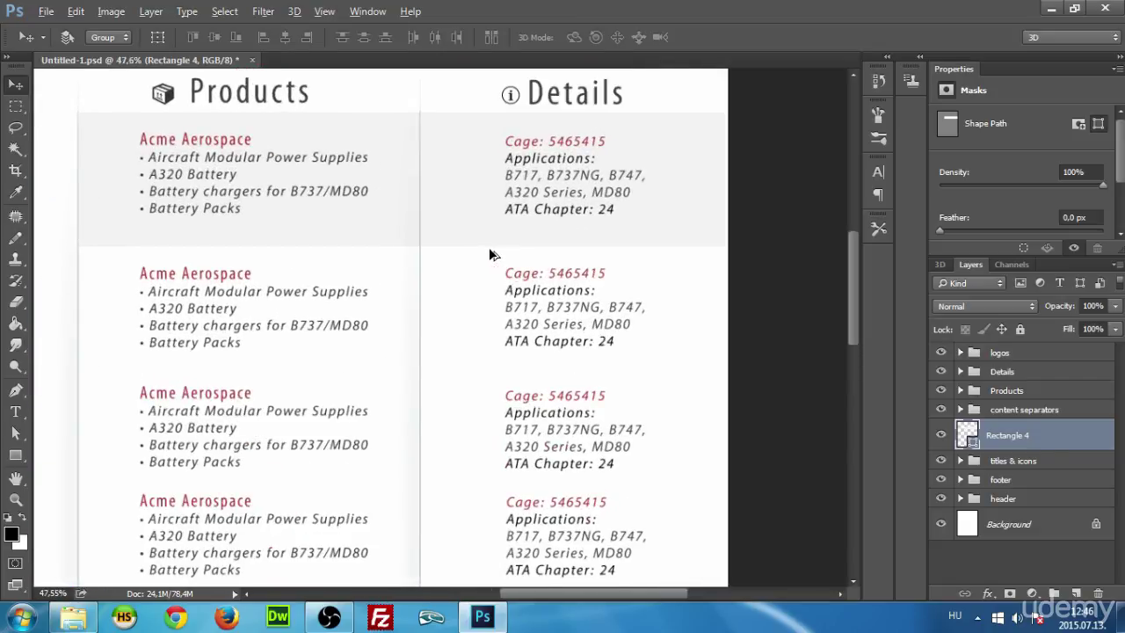
scroll(488, 249, down, 2)
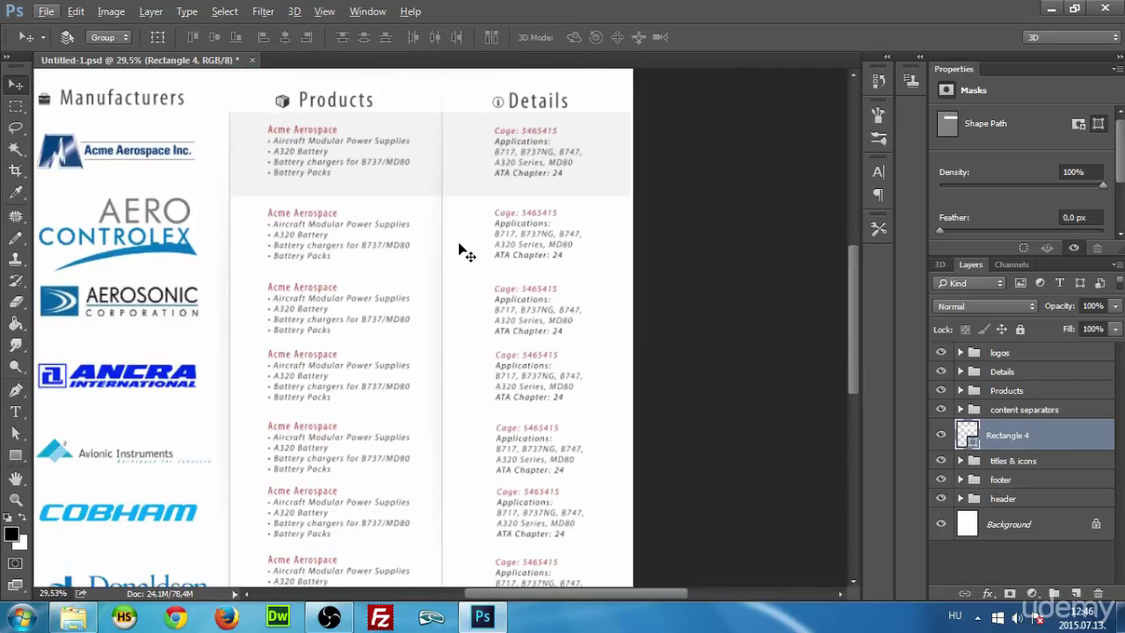
scroll(458, 250, down, 2)
scroll(439, 231, up, 1)
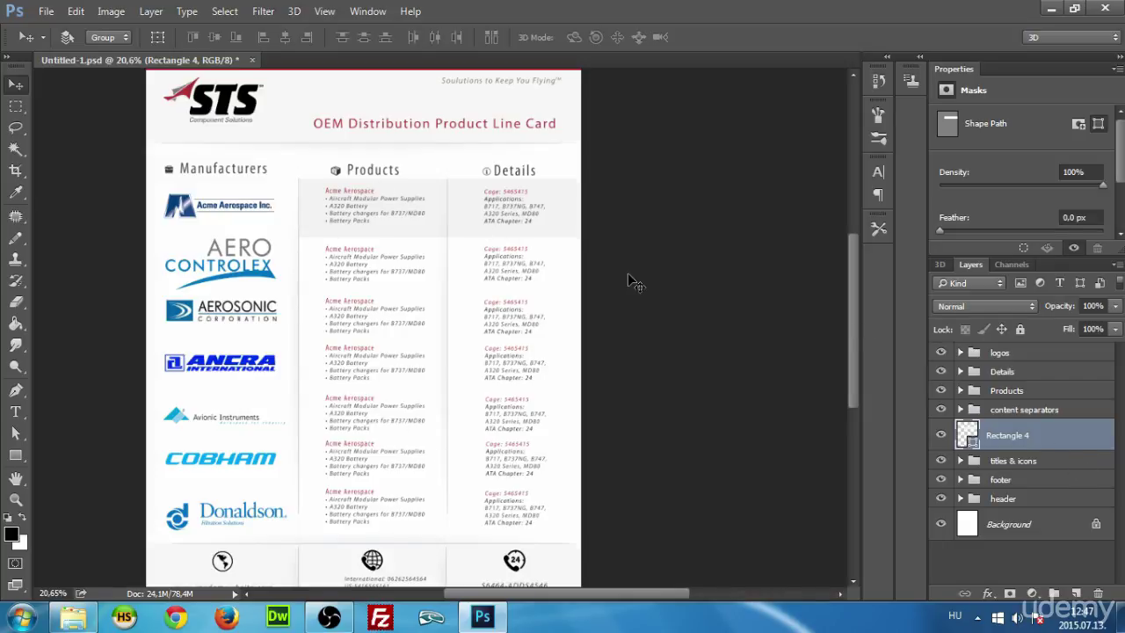
Add a linear Gradient Overlay to the rectangle with its angle set to 0°.
click(988, 595)
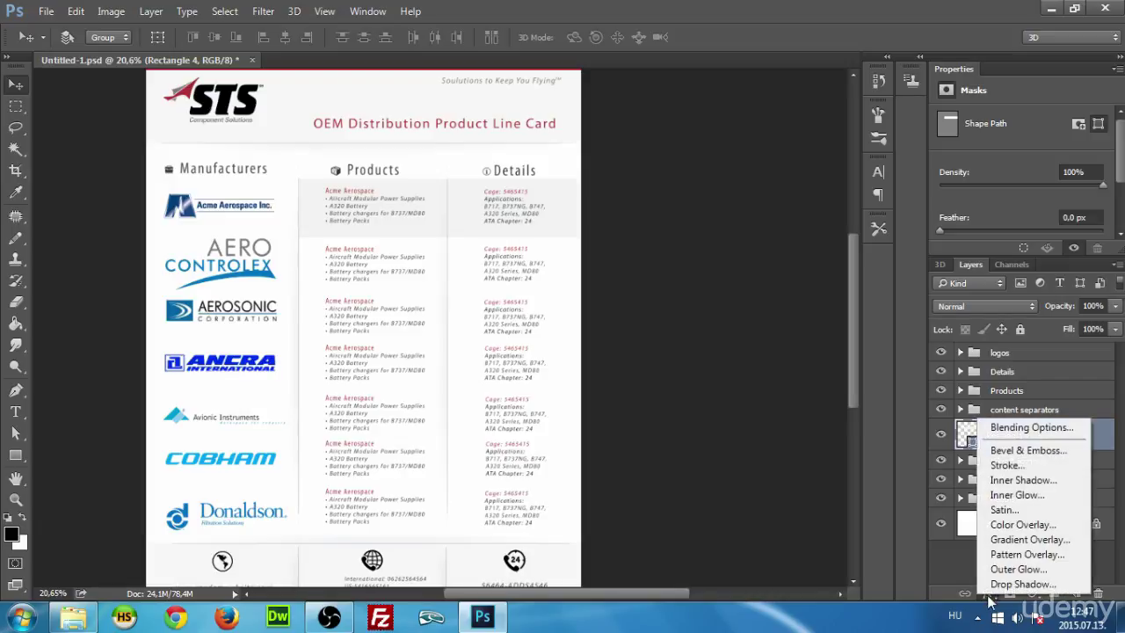
click(1025, 539)
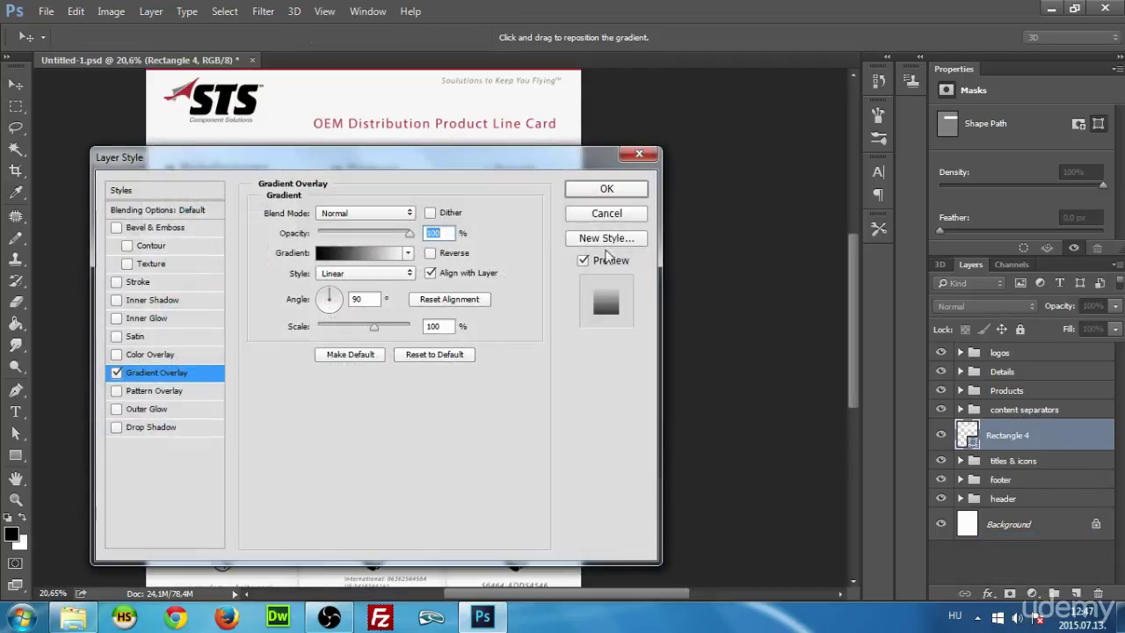
drag(518, 160, 670, 253)
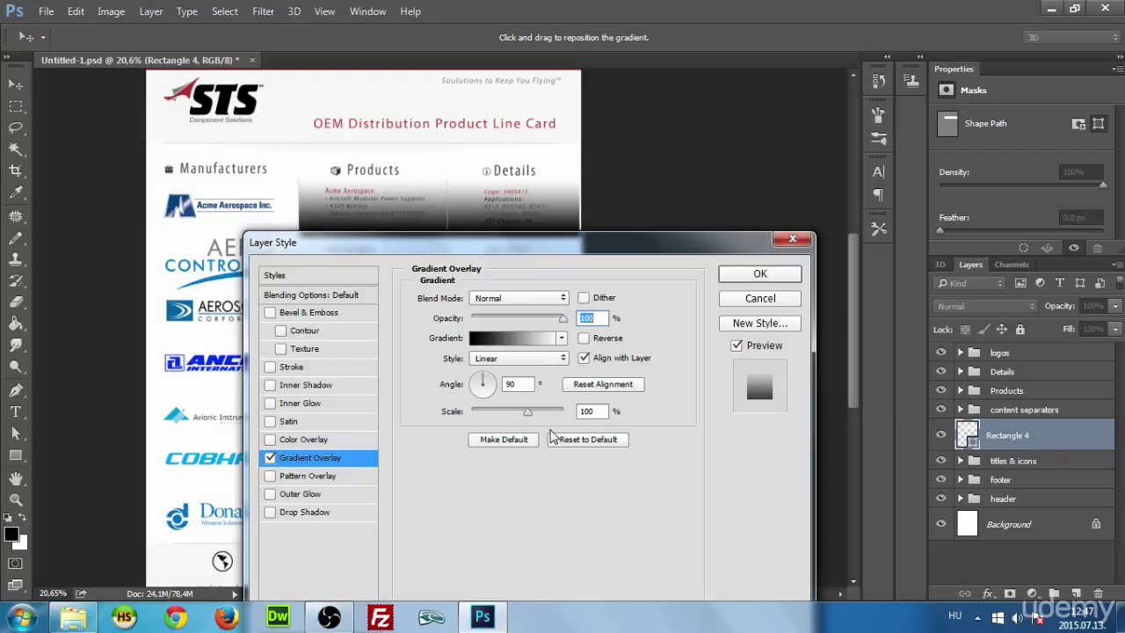
click(522, 384)
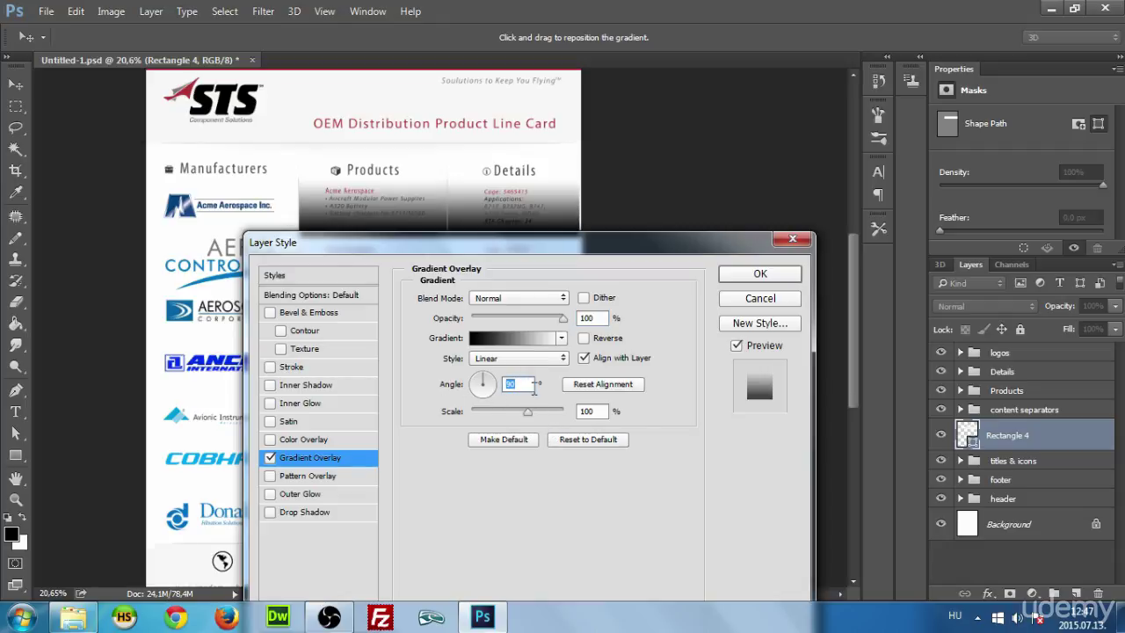
text(0)
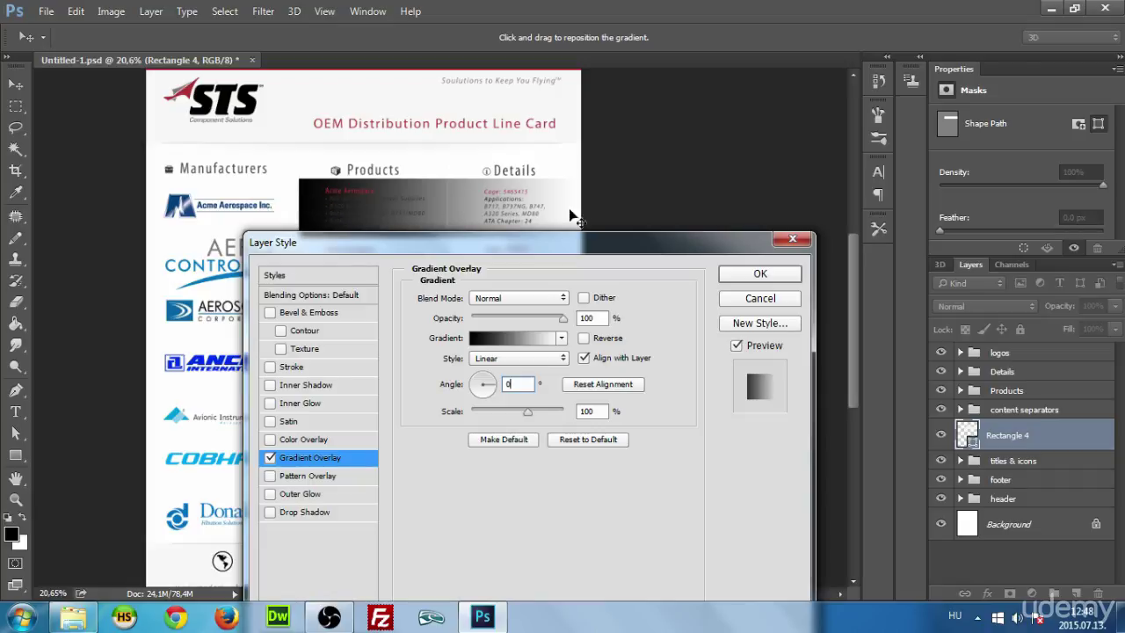
Change the overlay gradient's starting colour stop to e5e5e5 and apply the layer style.
click(492, 343)
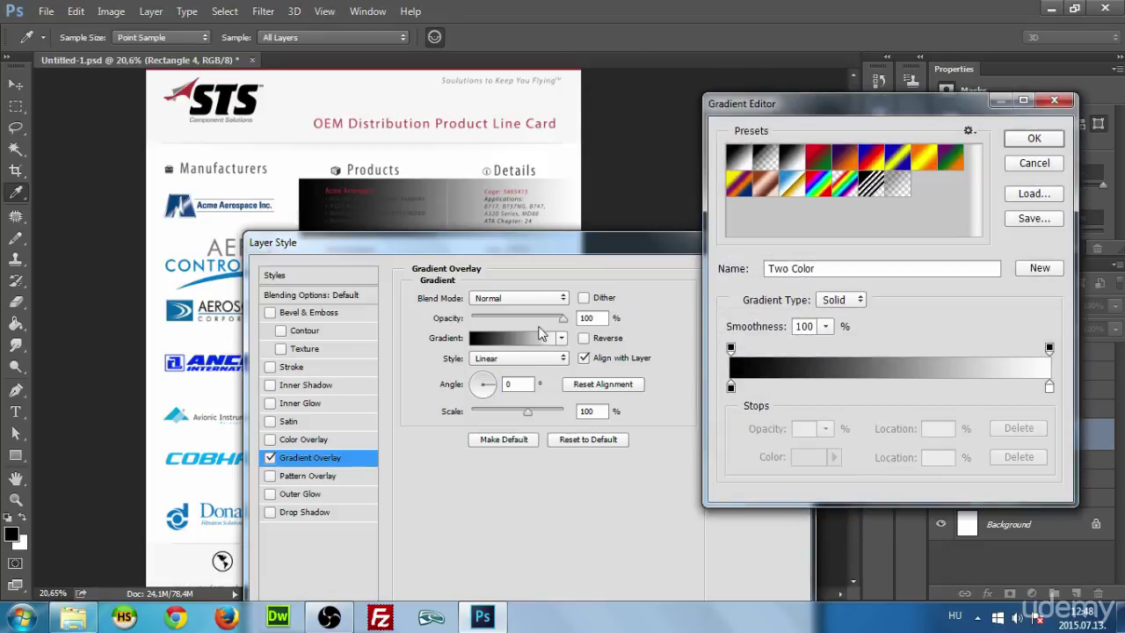
double_click(730, 388)
mouse_move(671, 196)
mouse_down()
mouse_move(646, 171)
mouse_move(650, 150)
mouse_move(643, 163)
mouse_up()
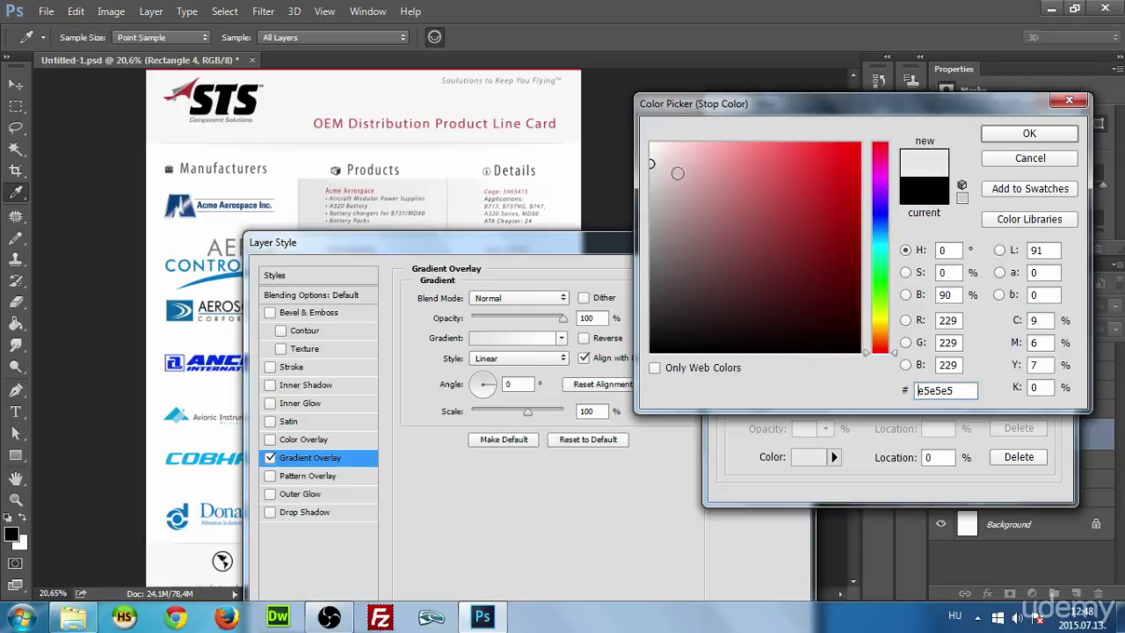
click(989, 138)
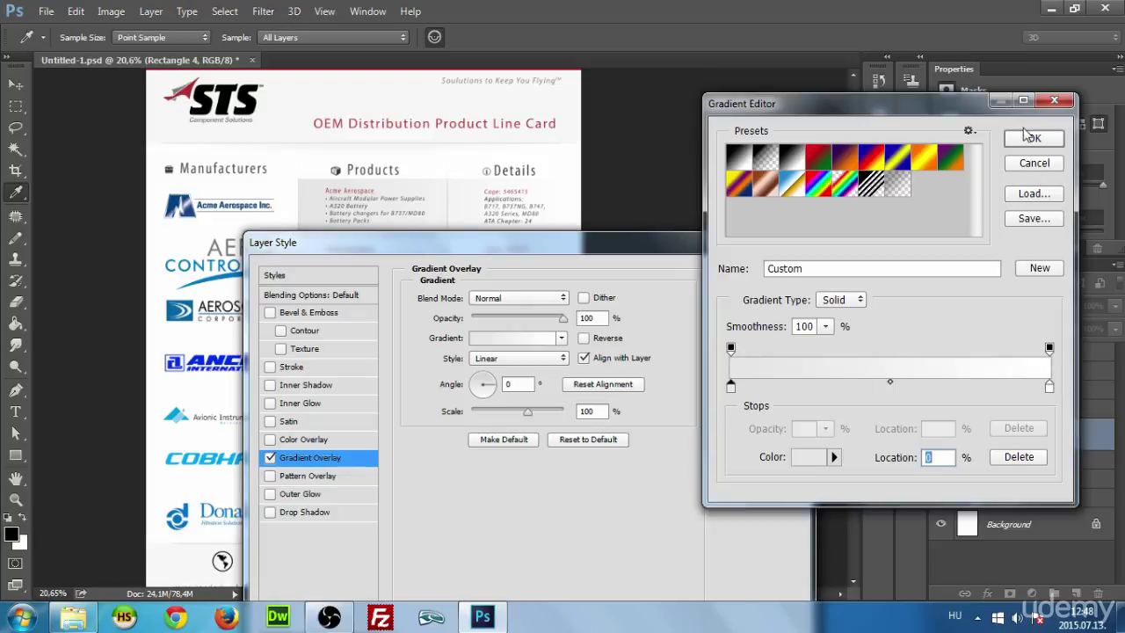
click(1034, 141)
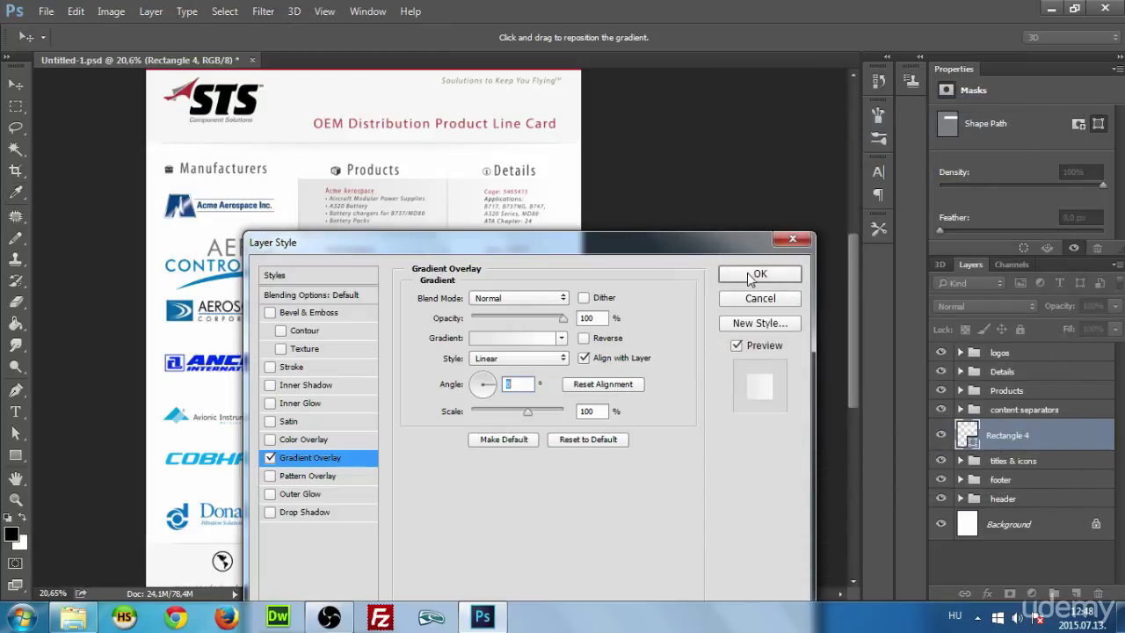
click(741, 278)
Duplicate the gradient rectangle layer four times.
scroll(571, 268, up, 3)
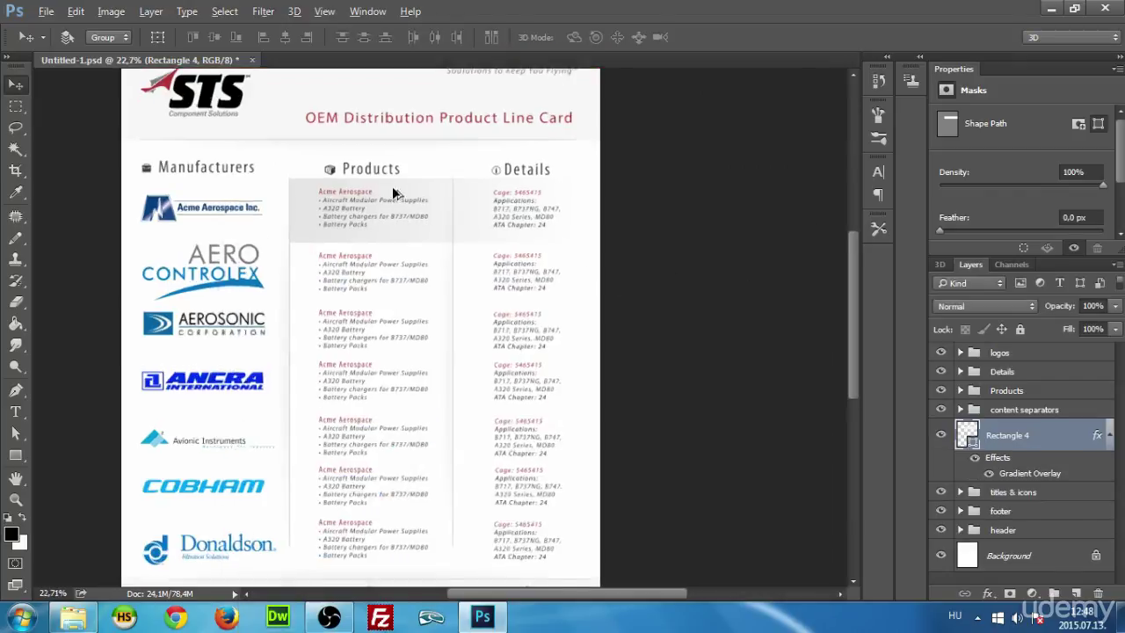
scroll(492, 255, up, 2)
scroll(445, 244, down, 3)
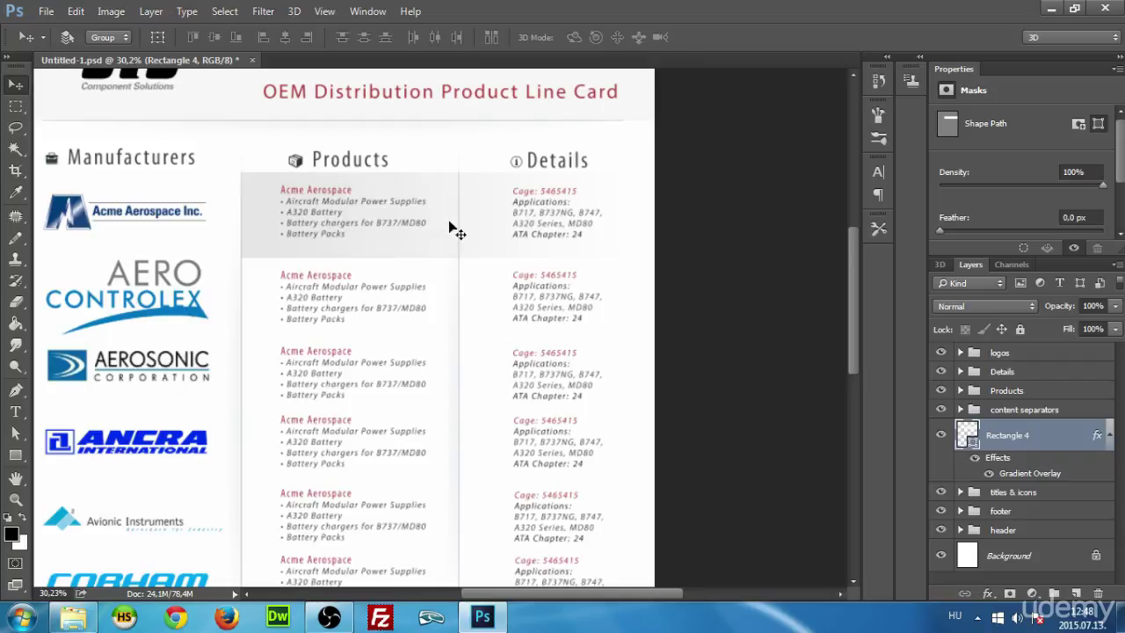
scroll(475, 238, down, 2)
scroll(444, 233, down, 2)
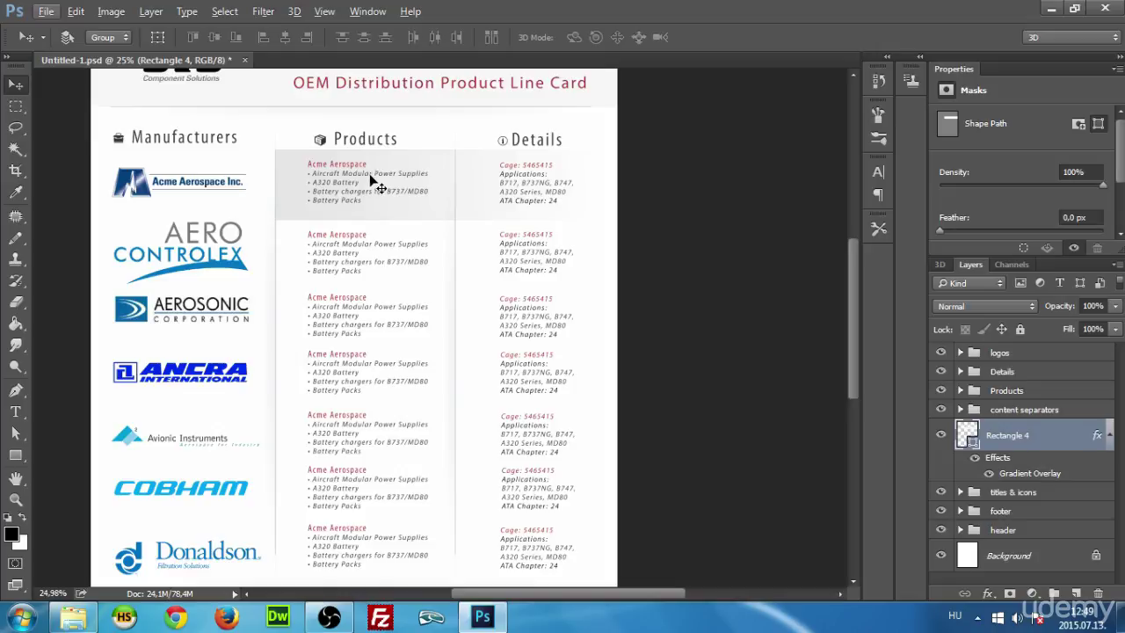
click(370, 181)
key(ctrl)
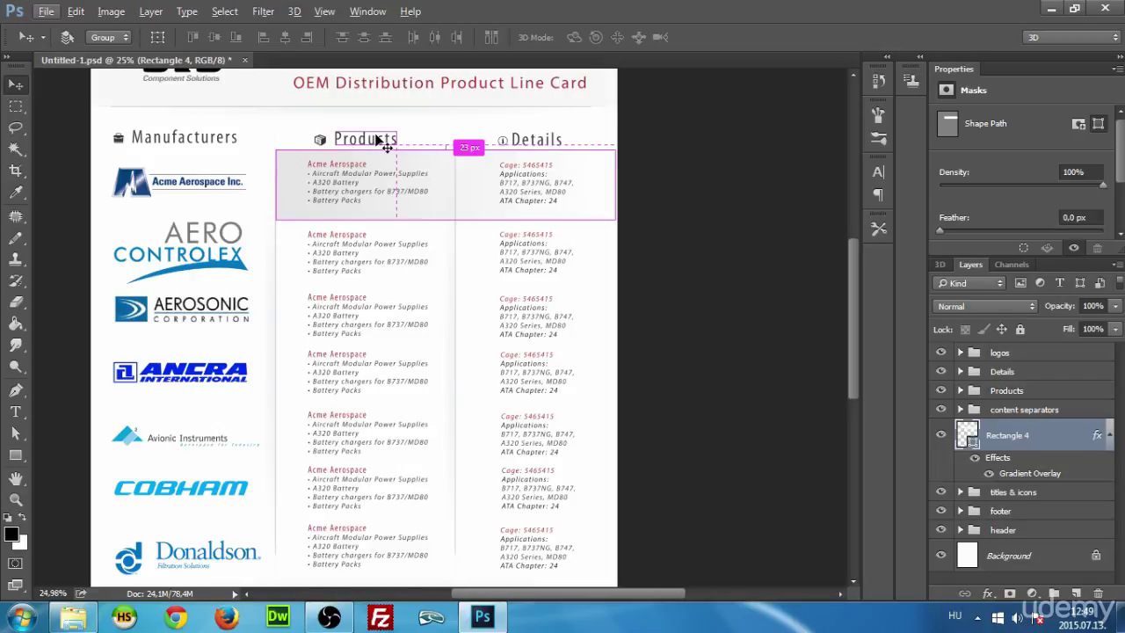
key(ctrl+j)
key(ctrl+j)
key(ctrl+j)
key(ctrl+j)
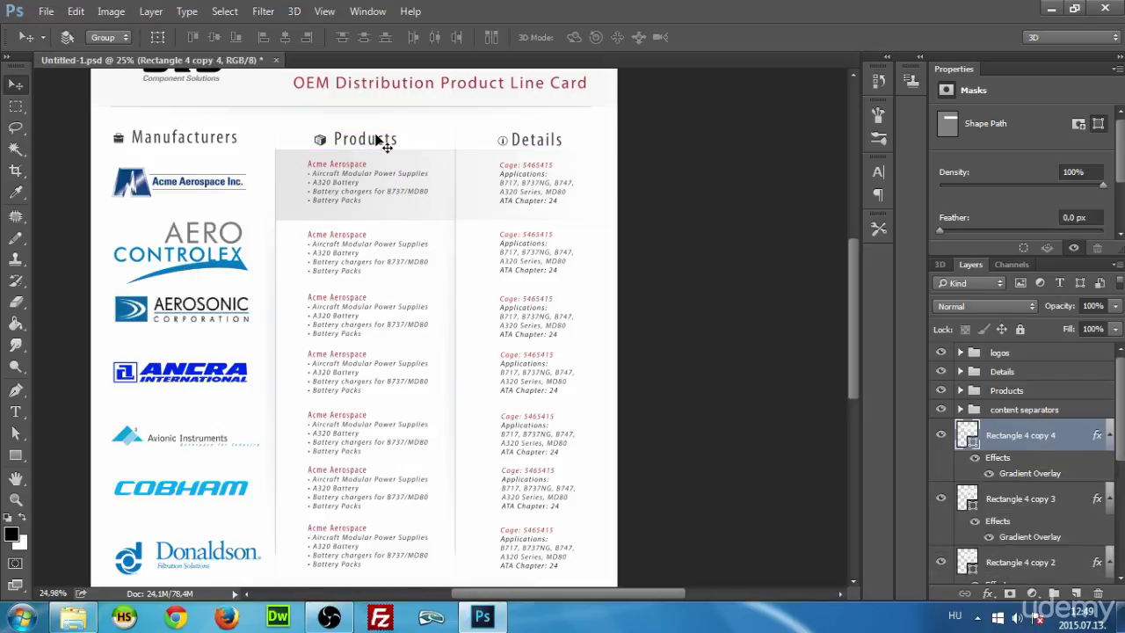
Collapse the effects lists of the original rectangle layer and its copies.
scroll(703, 351, down, 1)
scroll(931, 404, down, 1)
scroll(1114, 543, down, 1)
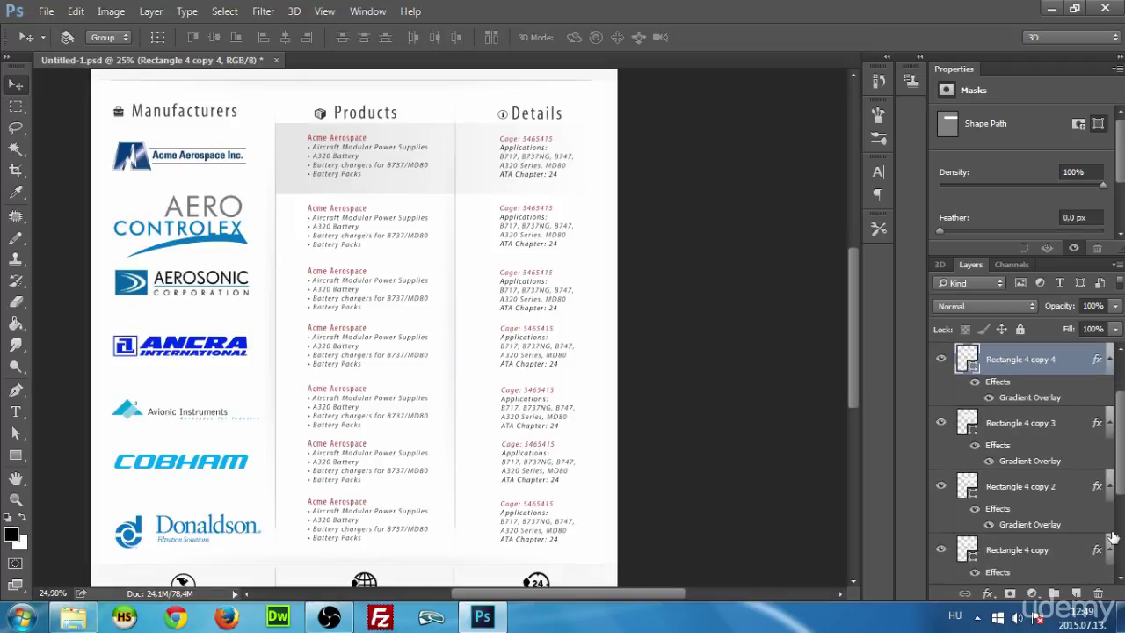
click(1111, 488)
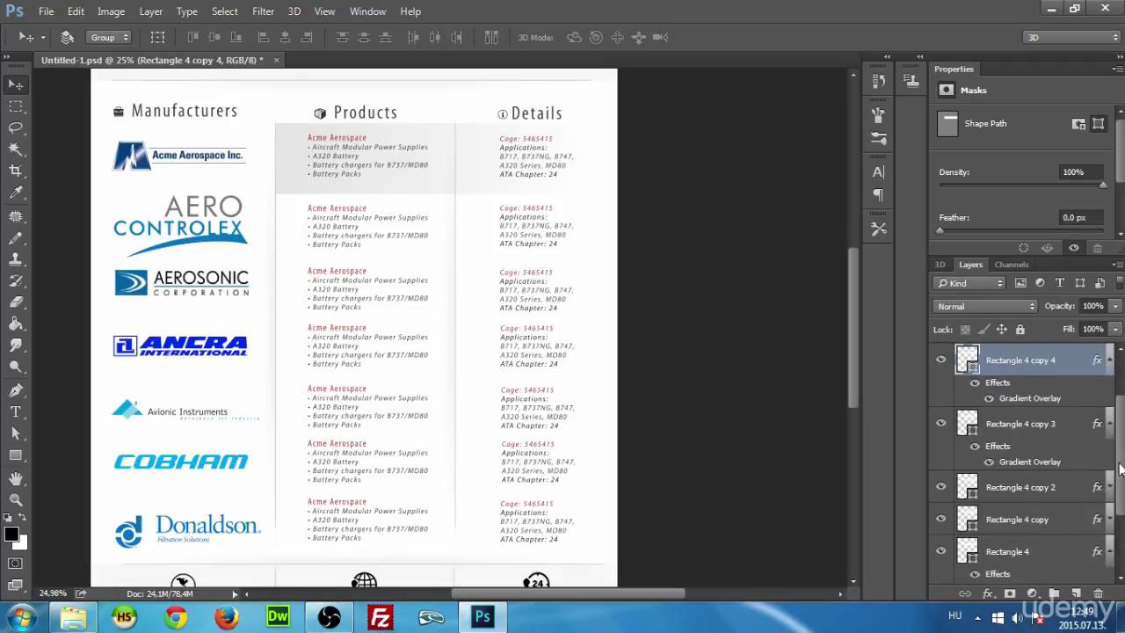
click(1109, 426)
click(1112, 360)
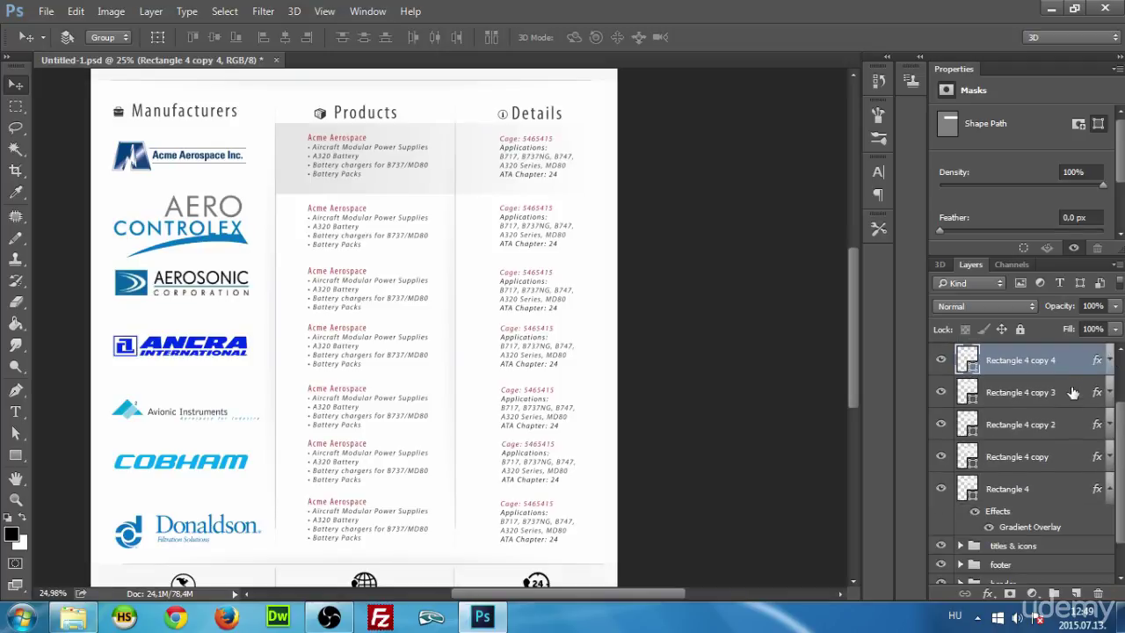
click(1110, 490)
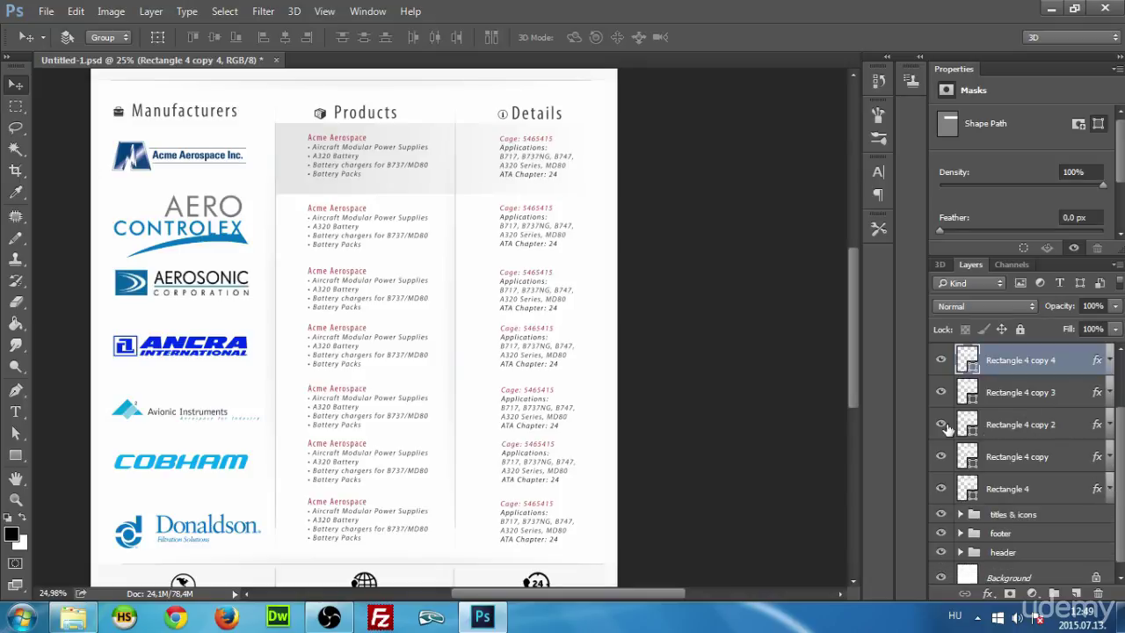
Move the first copy of the gradient rectangle down behind the third row, level with the Aerosonic logo.
click(1017, 456)
key(u)
scroll(353, 283, up, 1)
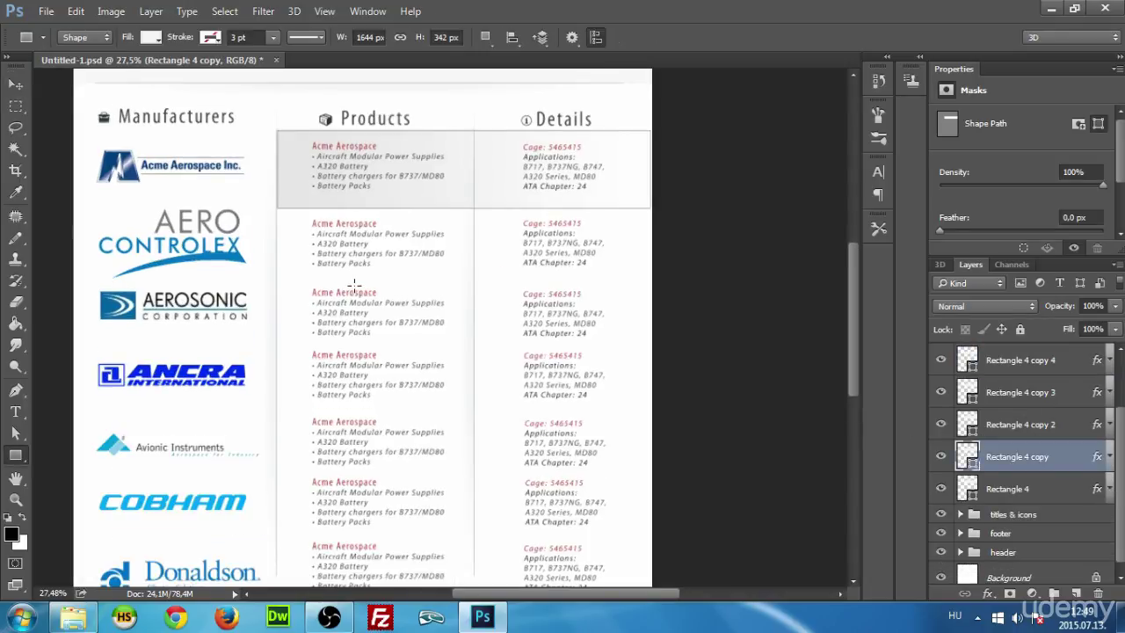
key(v)
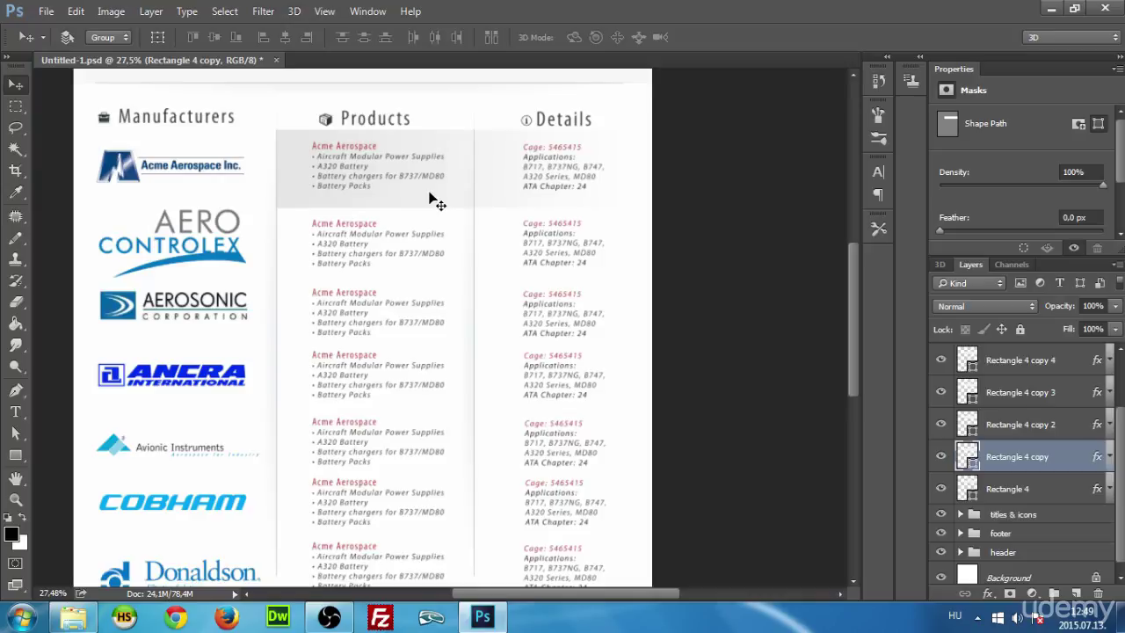
drag(436, 201, 431, 341)
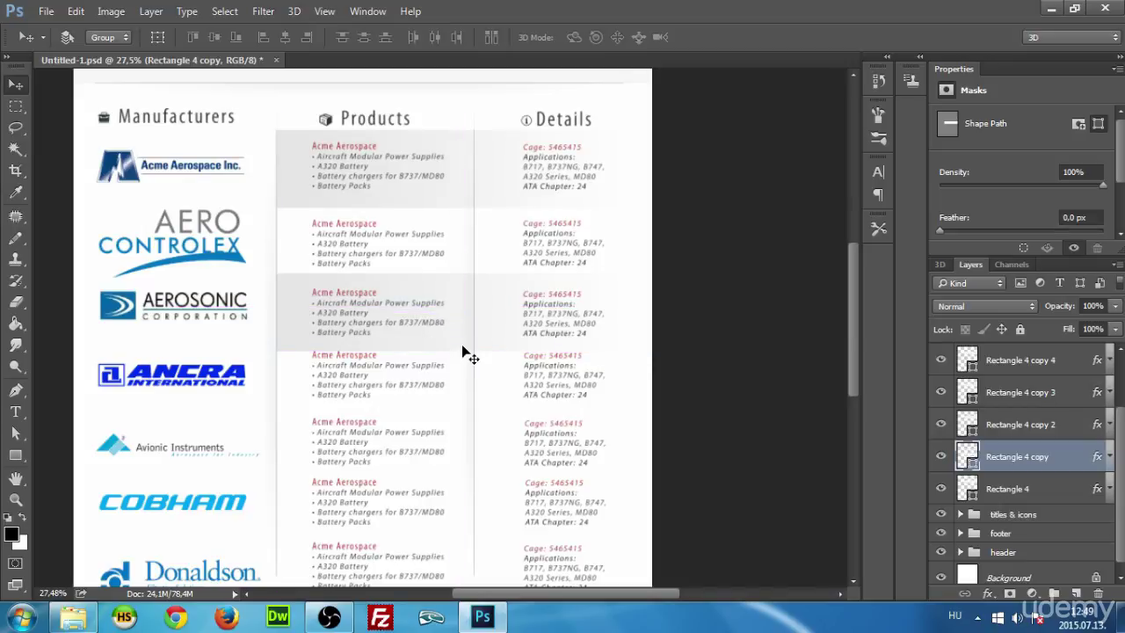
Reduce the third row's band to about 82% height and shift it down to fit evenly behind the text.
key(ctrl+t)
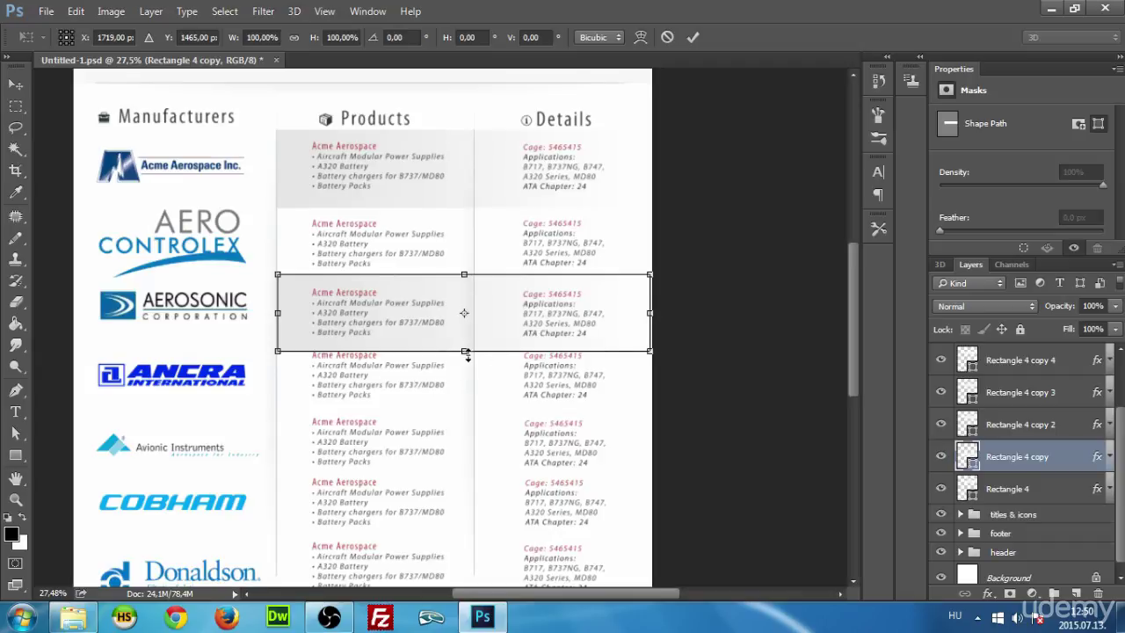
drag(465, 351, 467, 343)
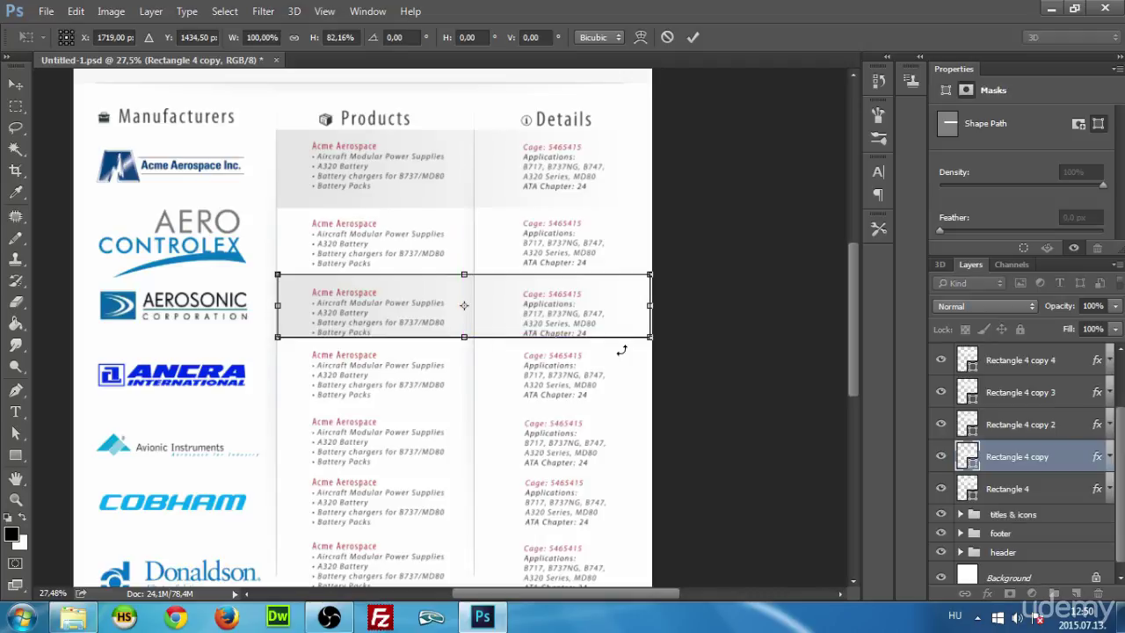
mouse_move(652, 307)
mouse_down()
mouse_move(666, 307)
mouse_move(653, 307)
mouse_up()
key(Return)
mouse_move(471, 309)
mouse_down()
mouse_move(469, 319)
mouse_move(454, 311)
mouse_move(455, 324)
mouse_up()
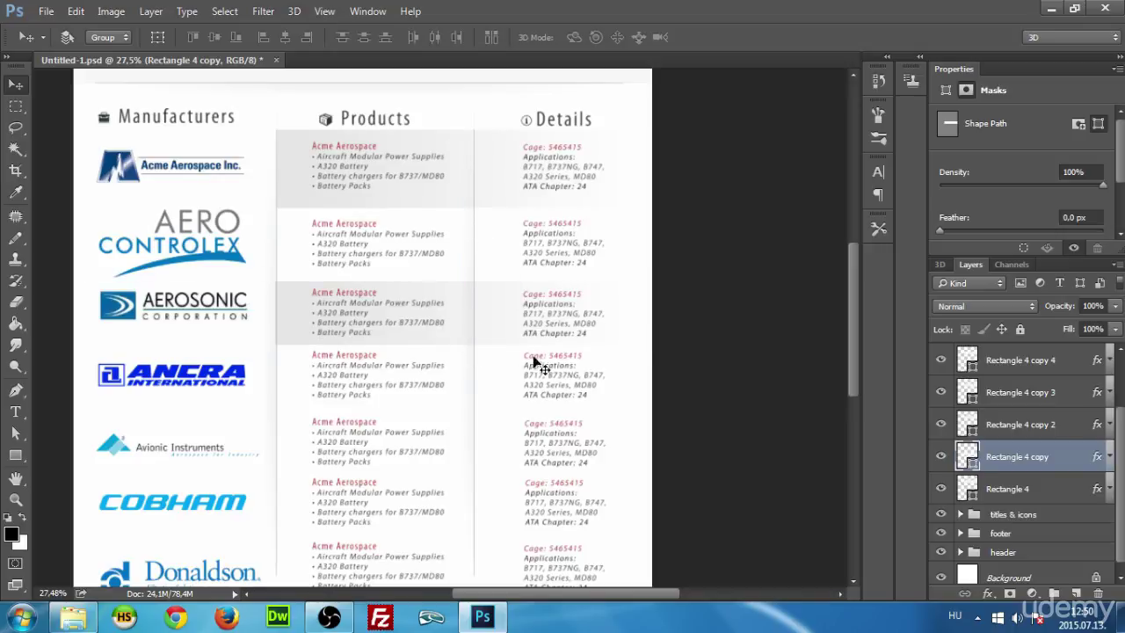
Move the Rectangle 4 copy 2 layer down behind the fifth row, level with the Avionic Instruments logo.
scroll(401, 316, up, 3)
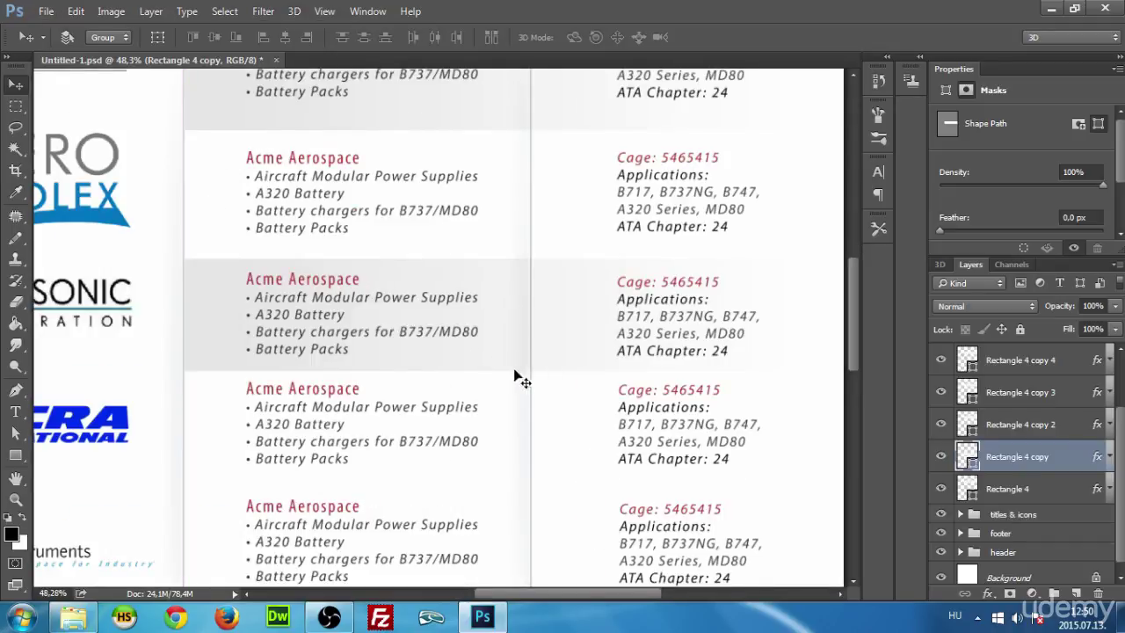
scroll(519, 374, down, 2)
scroll(523, 370, down, 1)
click(1044, 423)
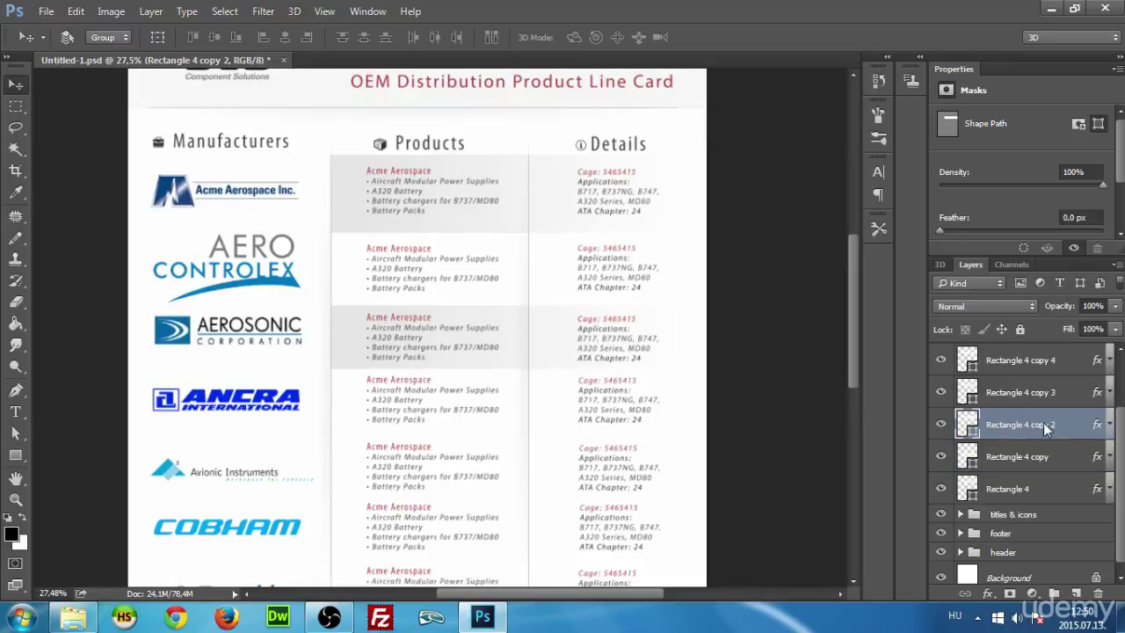
scroll(510, 285, down, 1)
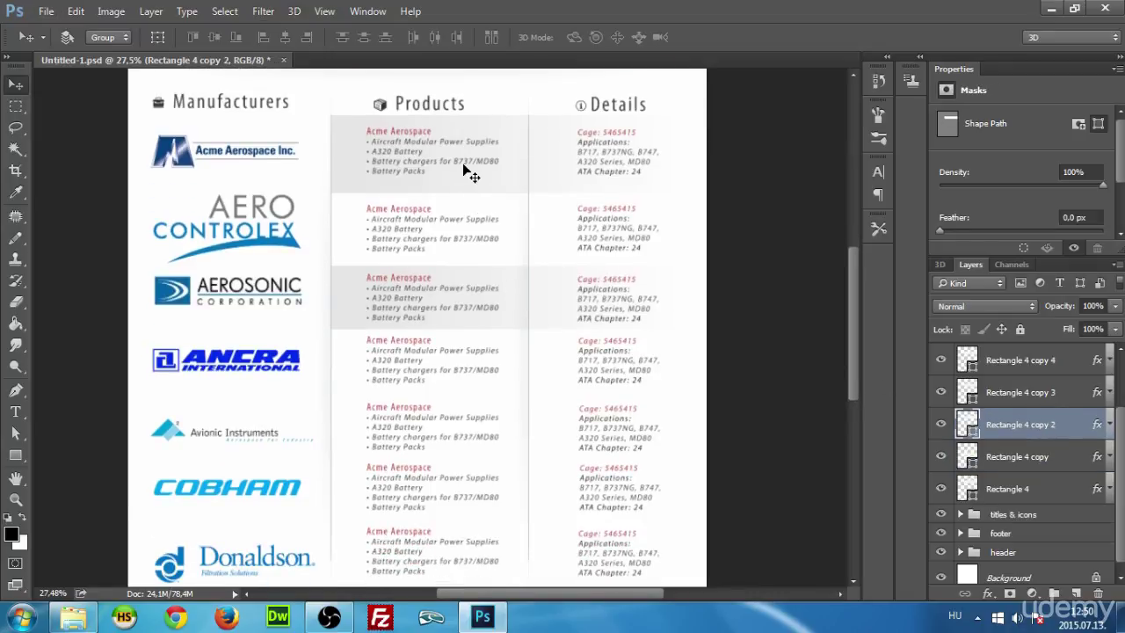
drag(479, 182, 484, 460)
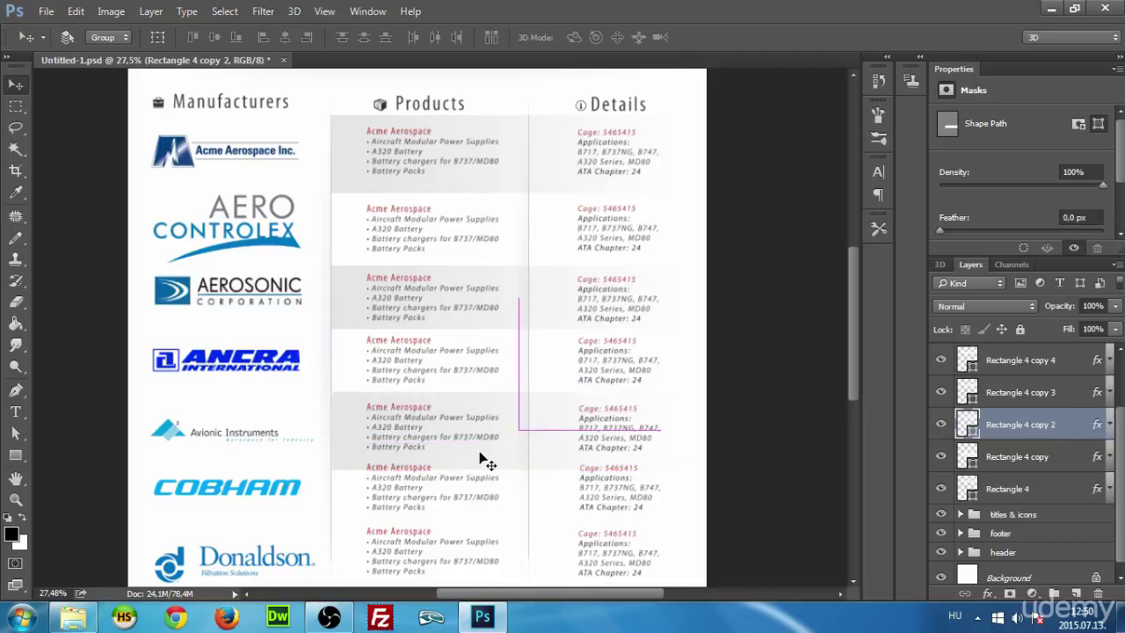
Shorten the fifth row's band from its lower and upper edges and nudge it into line behind the text.
key(ctrl+t)
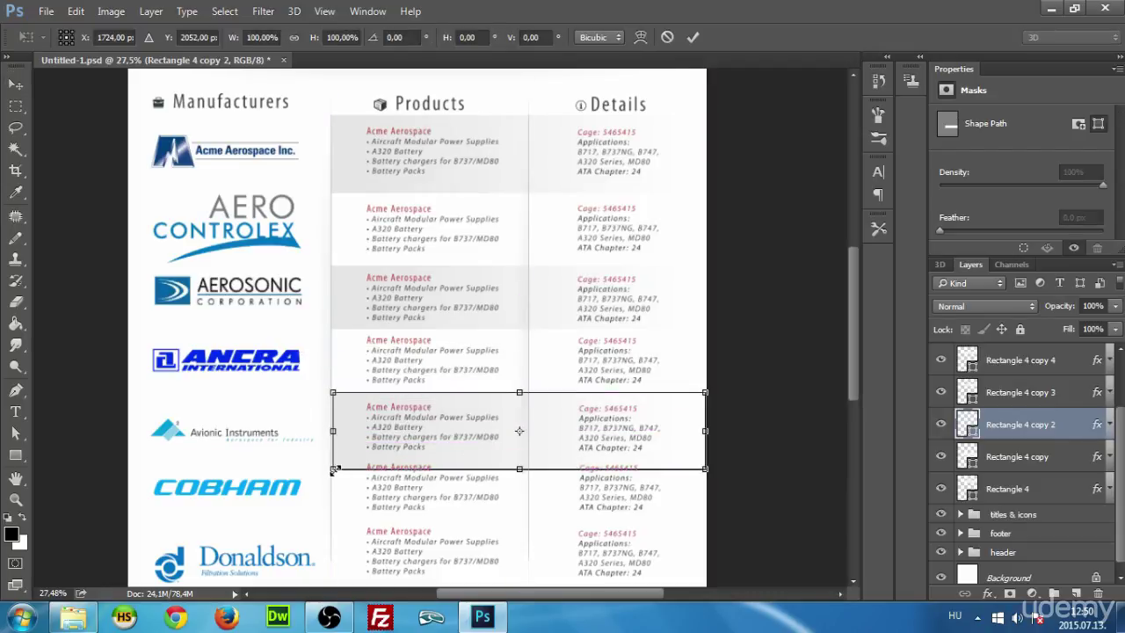
drag(520, 475, 520, 458)
key(Return)
scroll(568, 428, up, 1)
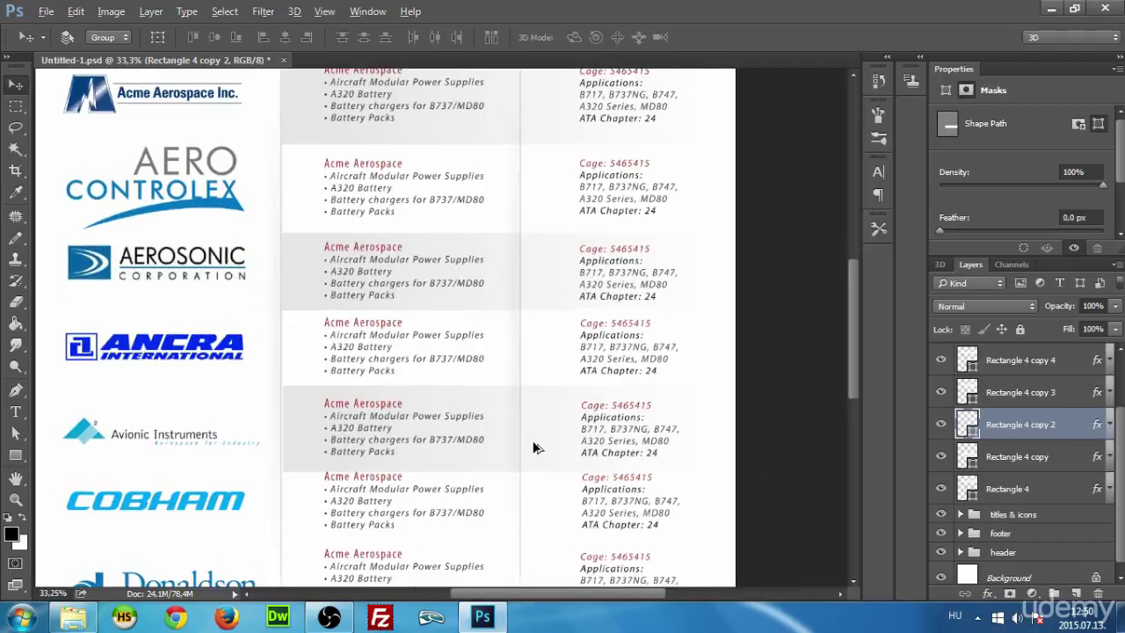
key(ctrl+t)
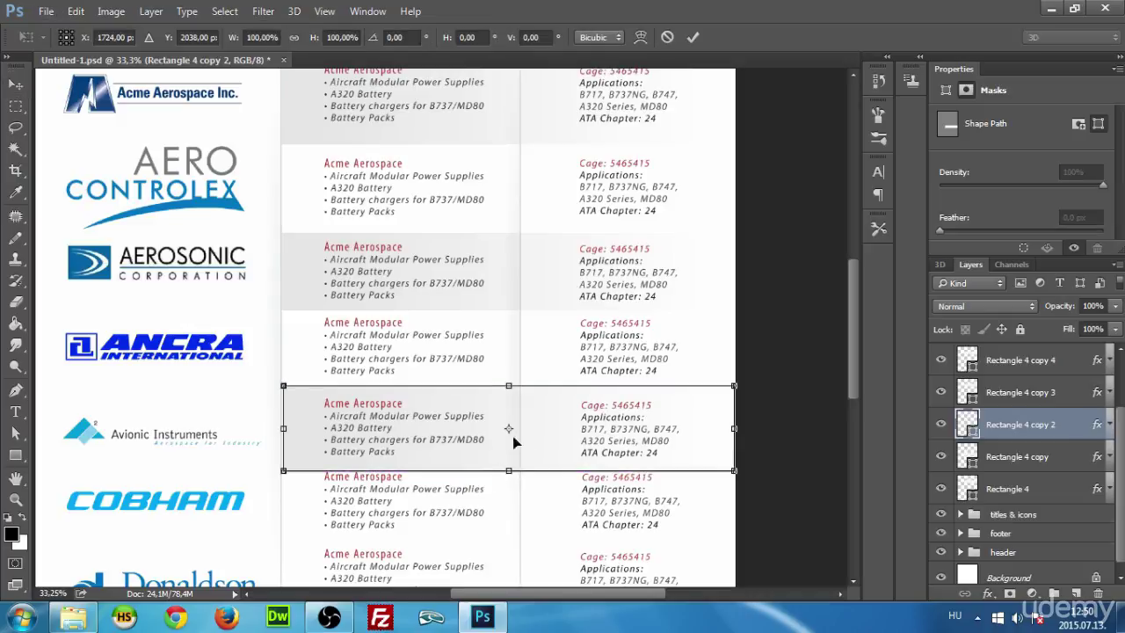
drag(509, 384, 510, 390)
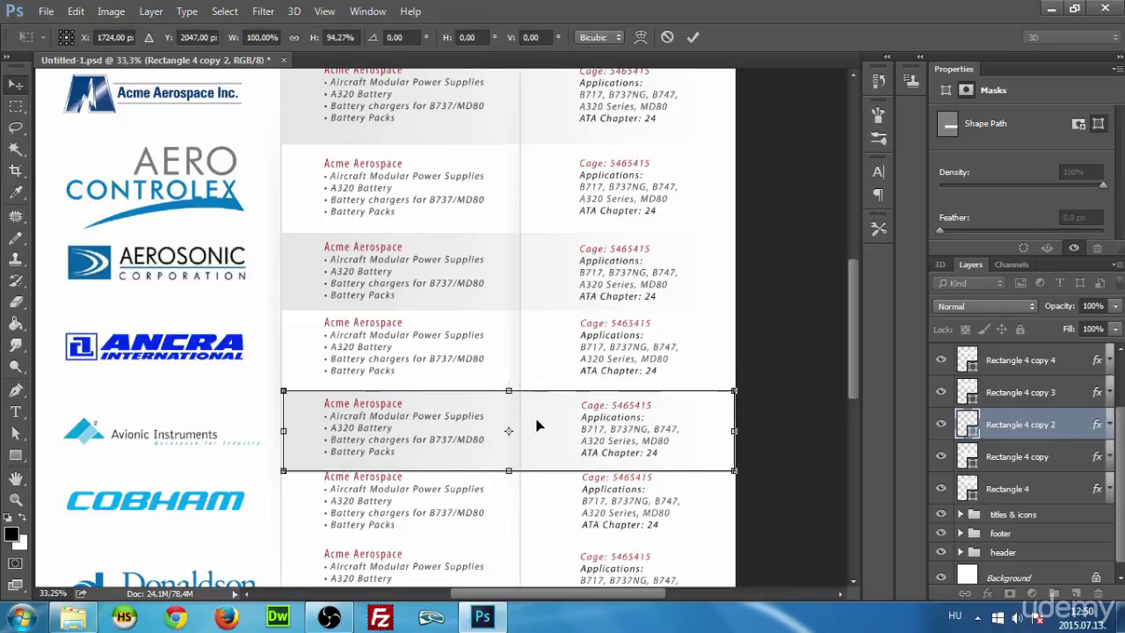
key(Return)
drag(473, 458, 465, 452)
Move the Rectangle 4 copy 3 layer down behind the last row, level with the Donaldson logo and touching the footer.
scroll(524, 464, down, 2)
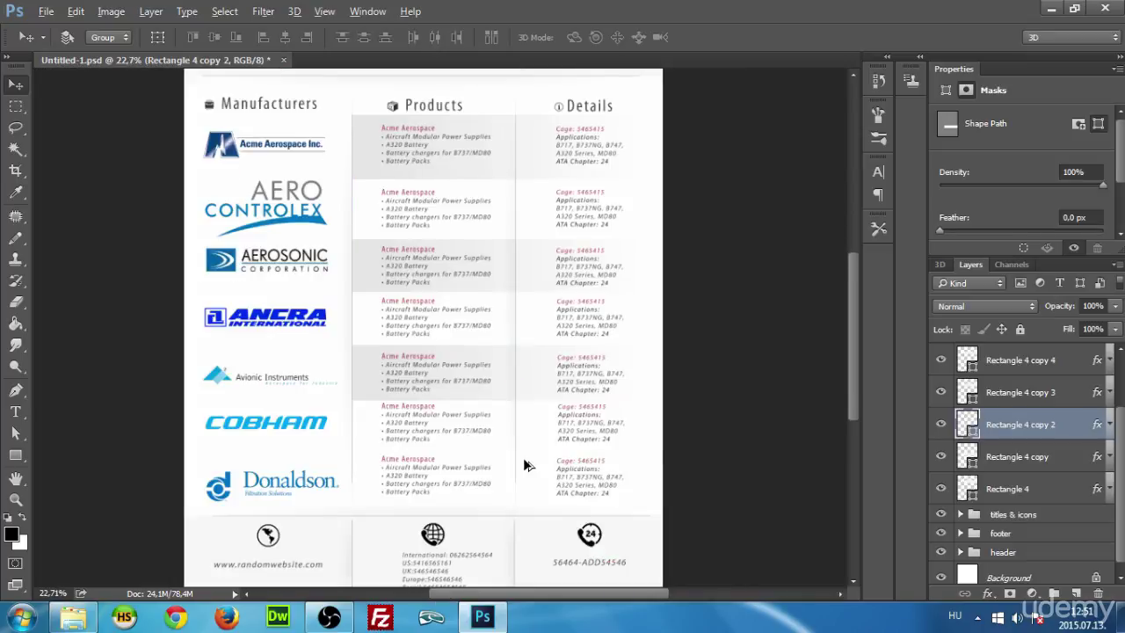
scroll(565, 475, up, 1)
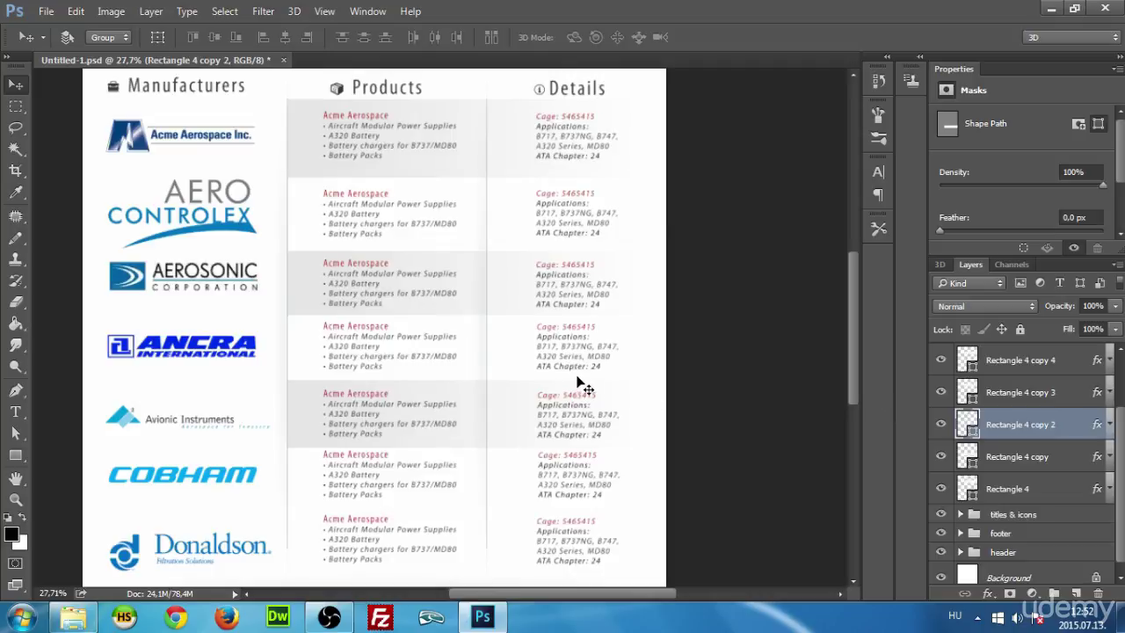
scroll(565, 377, down, 1)
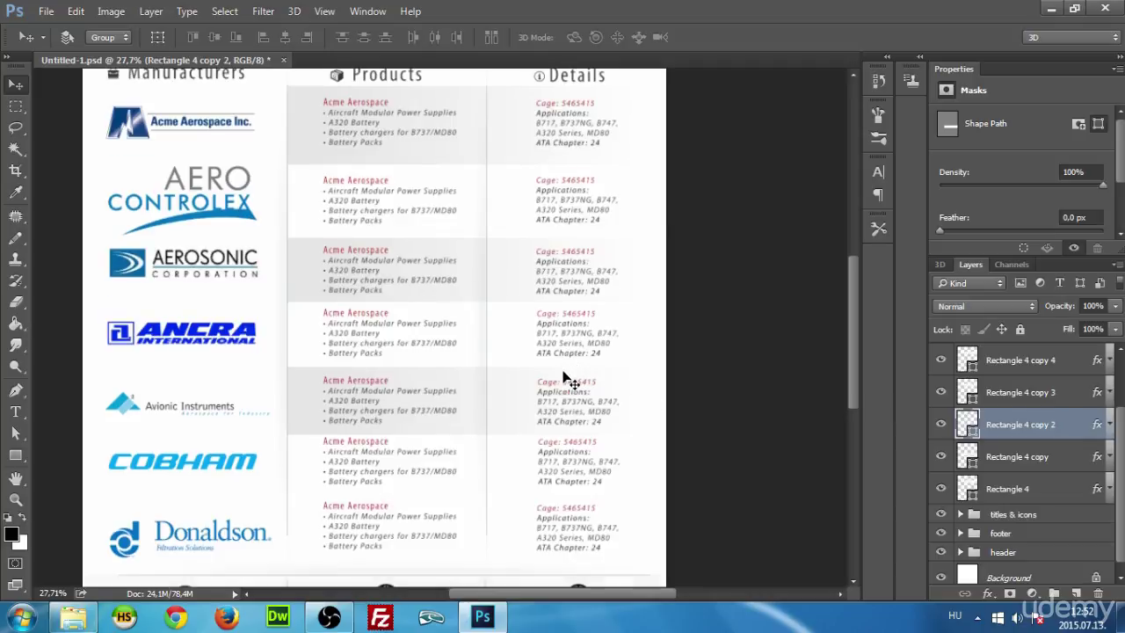
click(1023, 393)
drag(477, 130, 468, 549)
scroll(514, 551, down, 3)
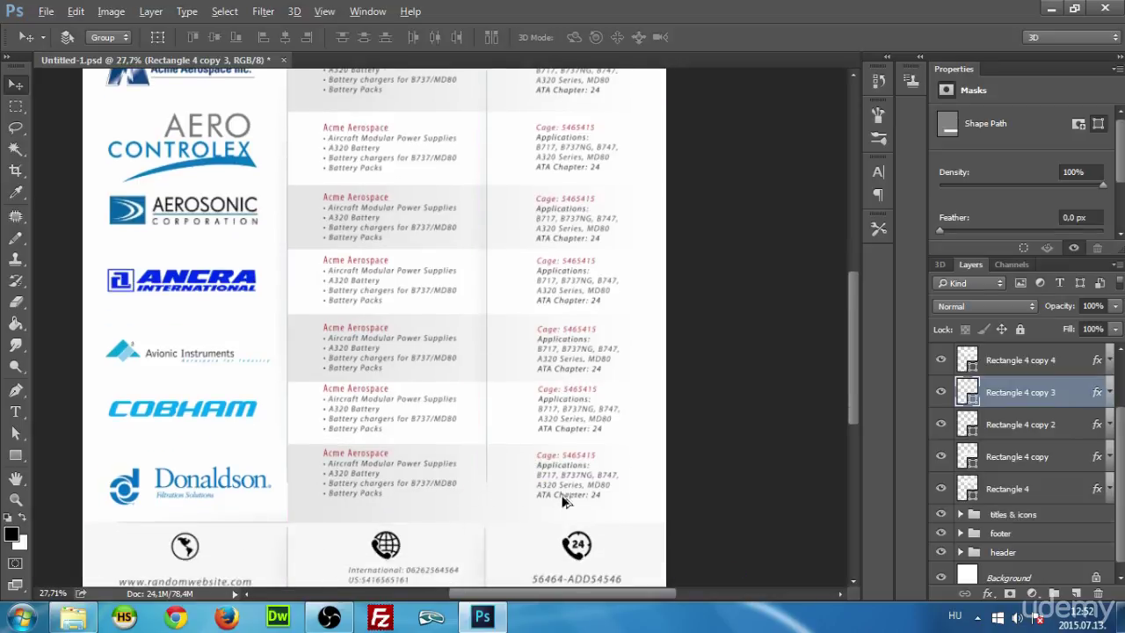
Try shifting the last row's band slightly upward, away from the footer.
scroll(532, 483, up, 1)
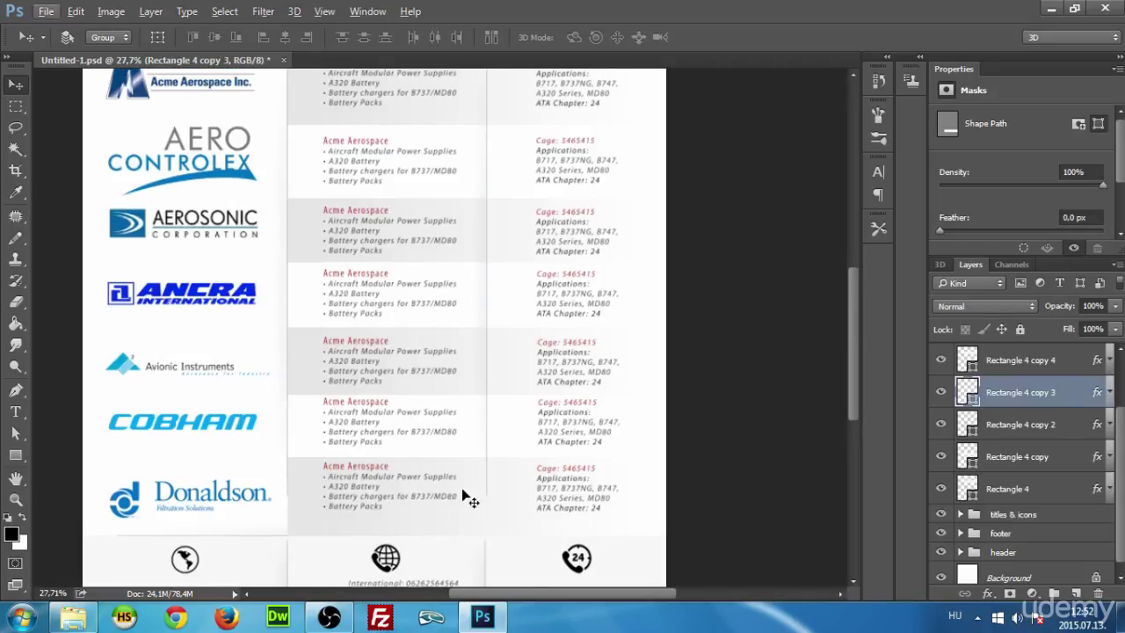
key(alt)
drag(459, 522, 455, 514)
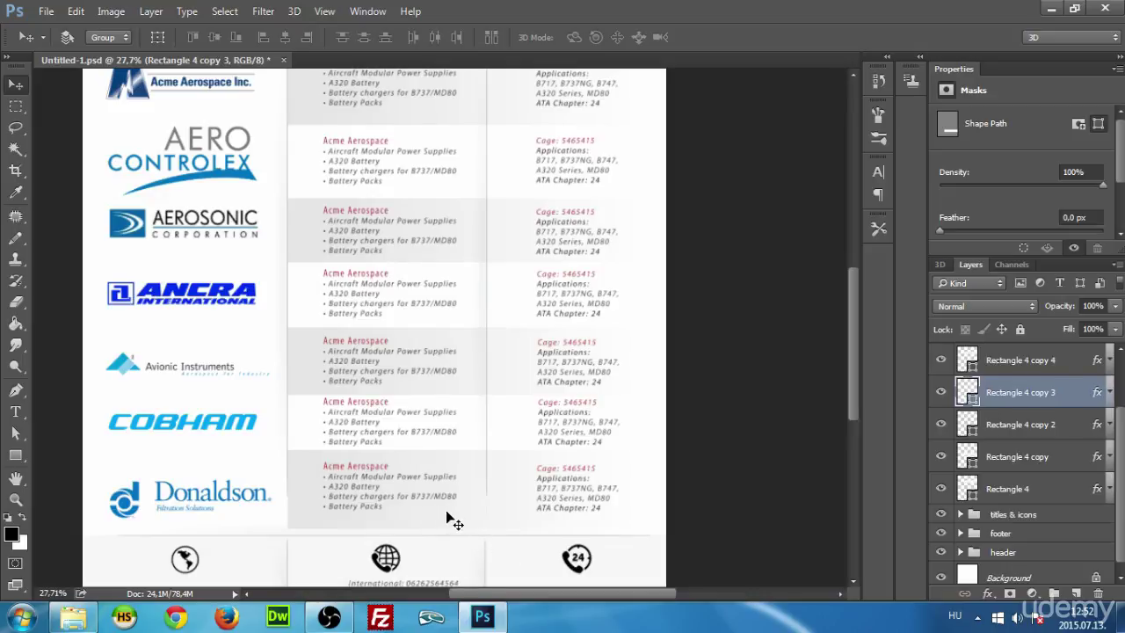
drag(446, 518, 448, 525)
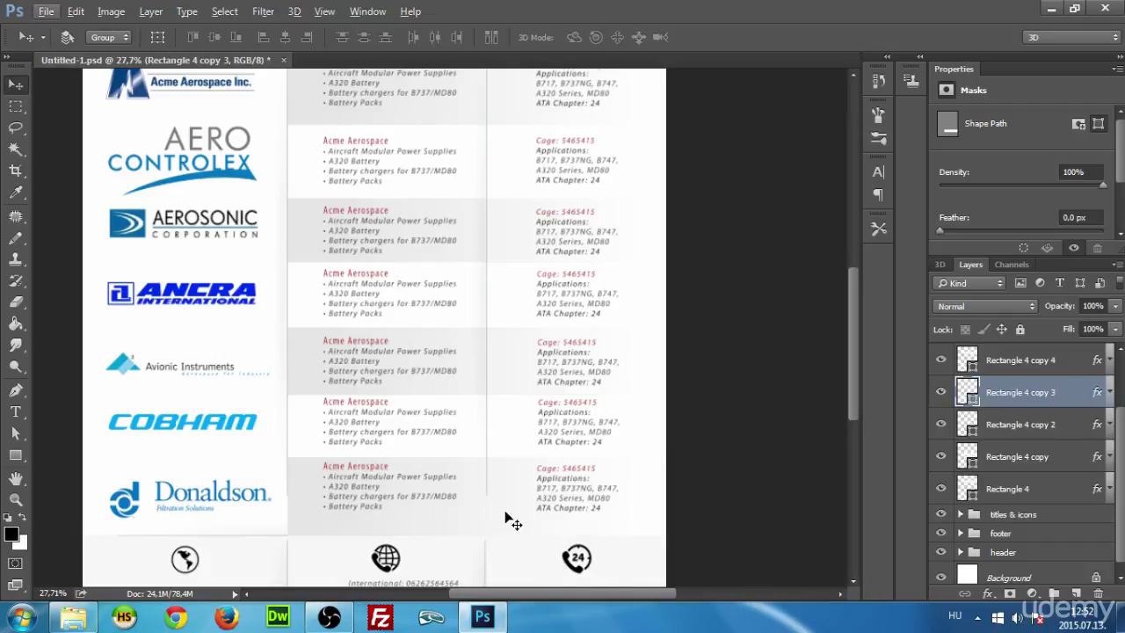
Examine the alignment and spacing of the gradient bands across the whole line card, down to the footer.
scroll(510, 519, down, 3)
scroll(432, 422, up, 1)
scroll(440, 444, up, 2)
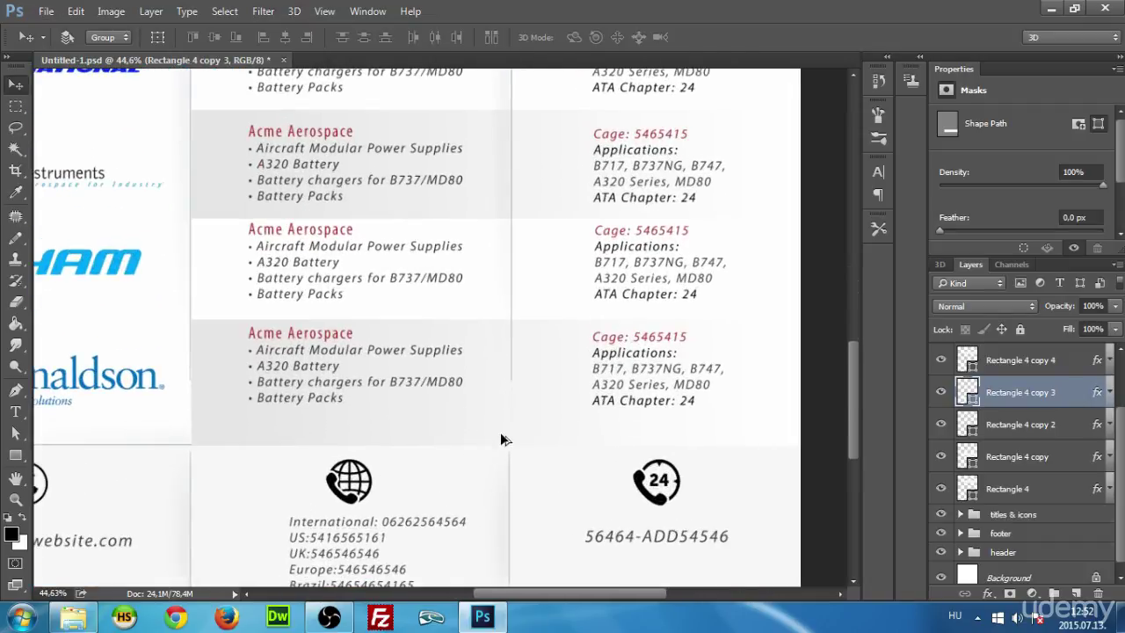
scroll(505, 428, down, 2)
scroll(528, 370, up, 5)
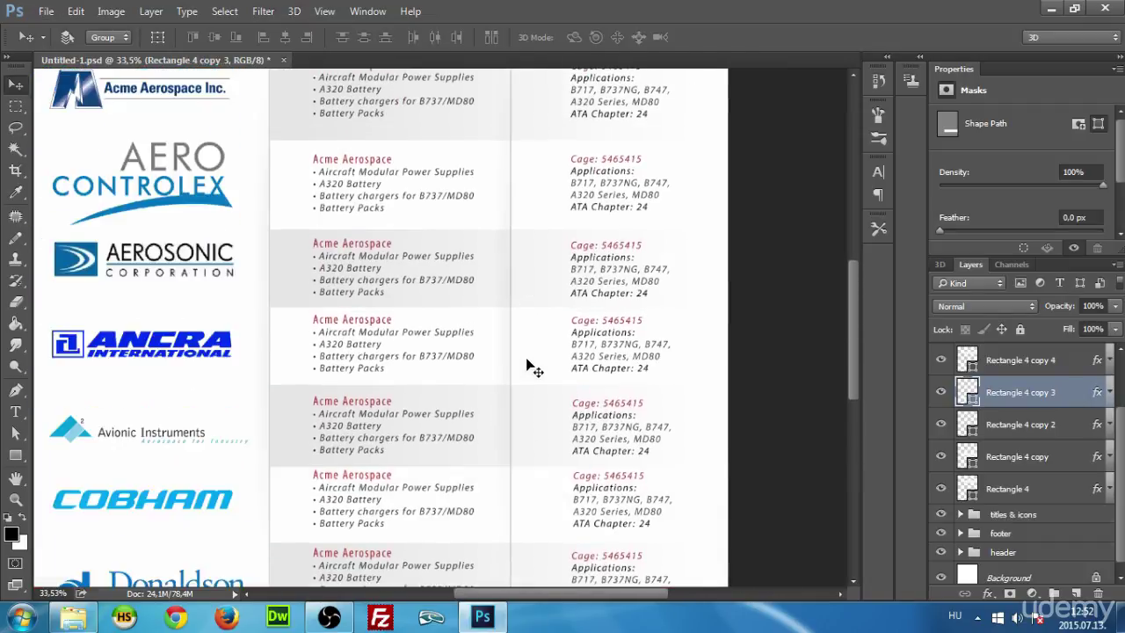
scroll(527, 371, down, 2)
scroll(543, 382, down, 3)
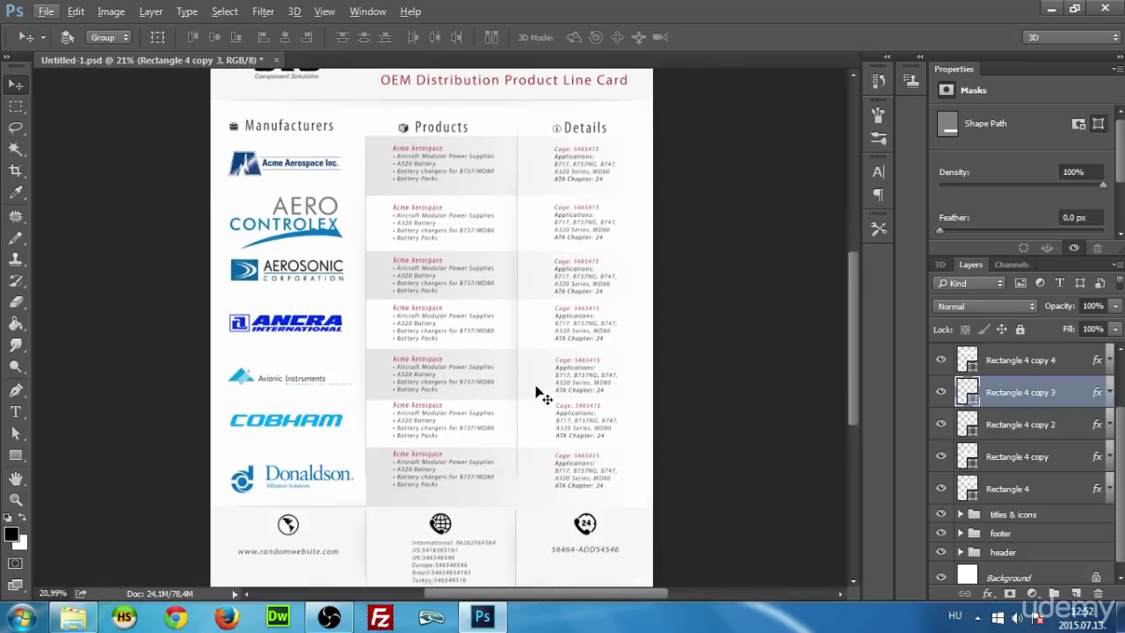
scroll(515, 208, up, 1)
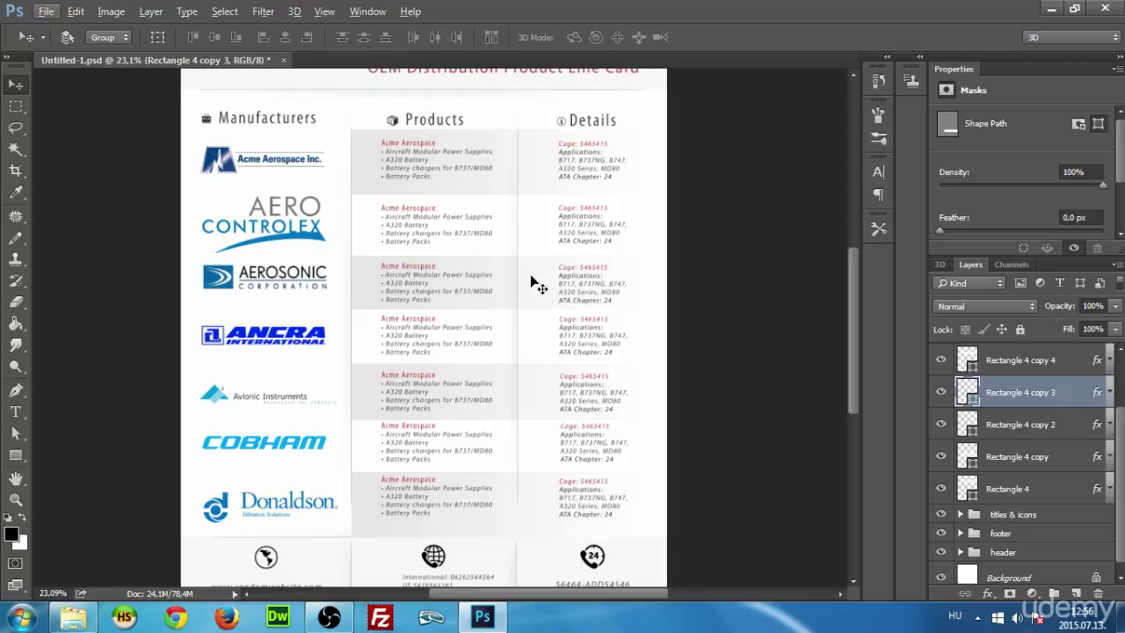
scroll(538, 287, up, 2)
scroll(533, 283, down, 2)
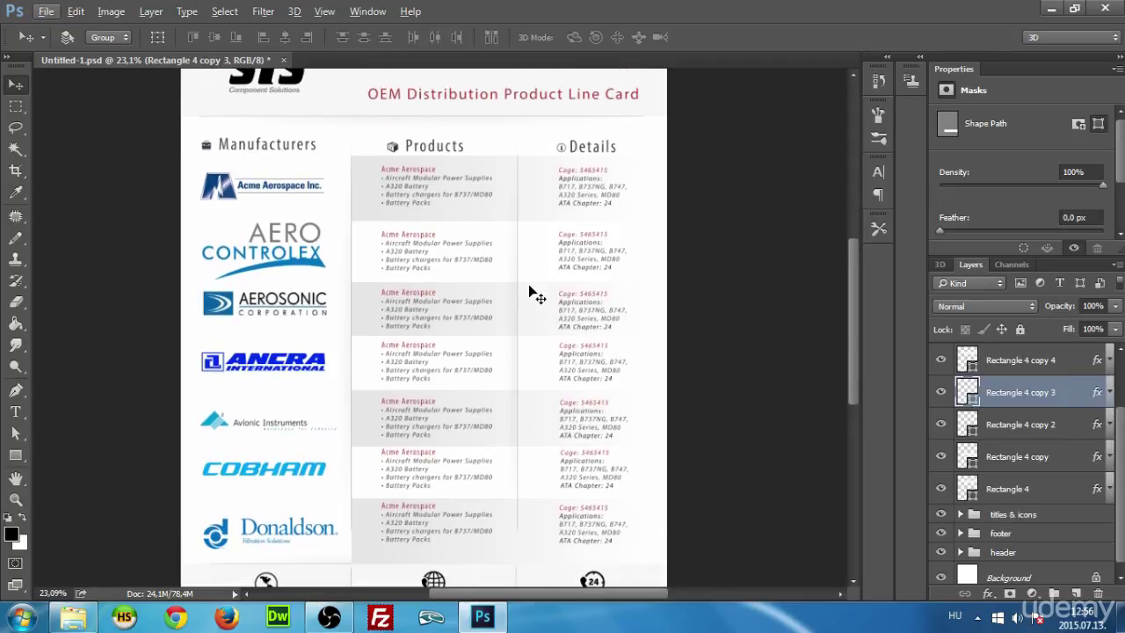